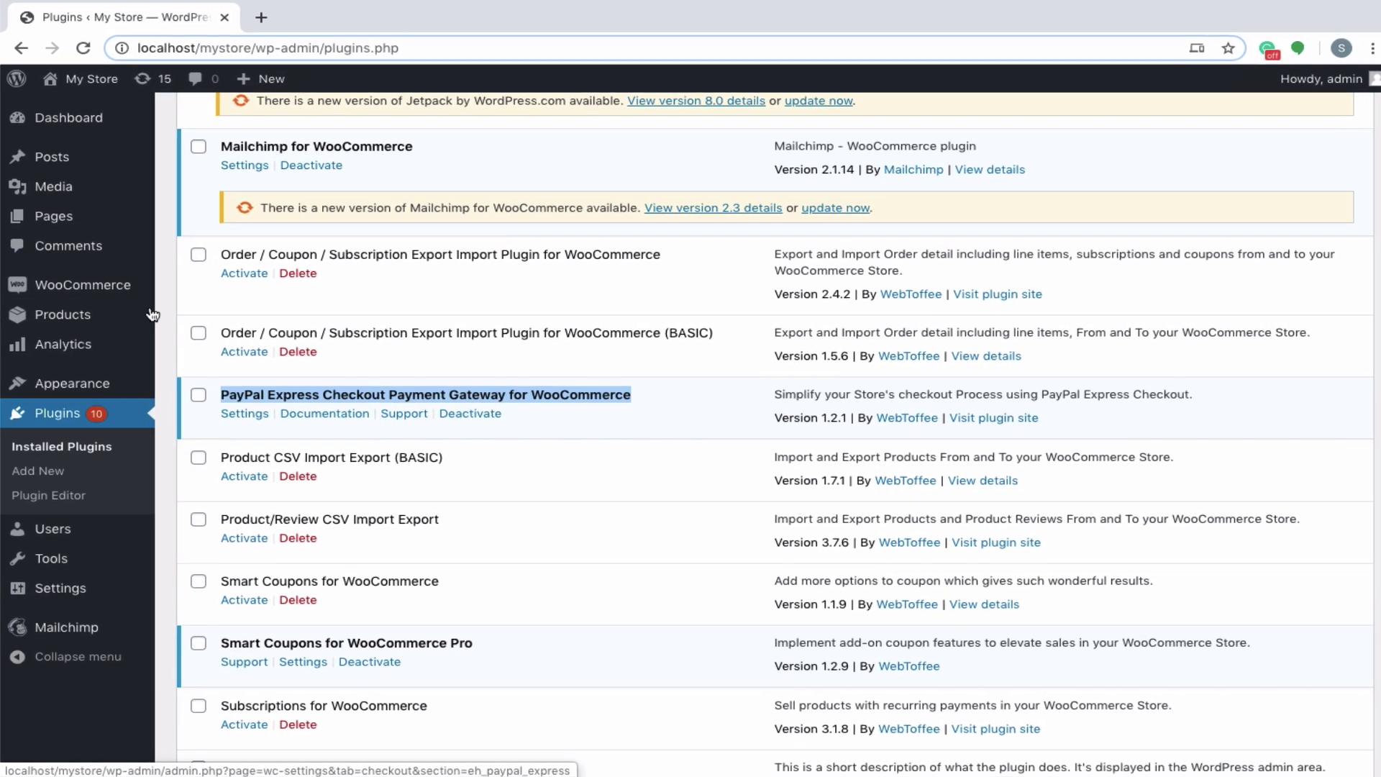
From WooCommerce Settings in a new tab, enable PayPal Express under Payments and open its setup page
{"action": "mouse_move", "coordinate": [137, 284]}
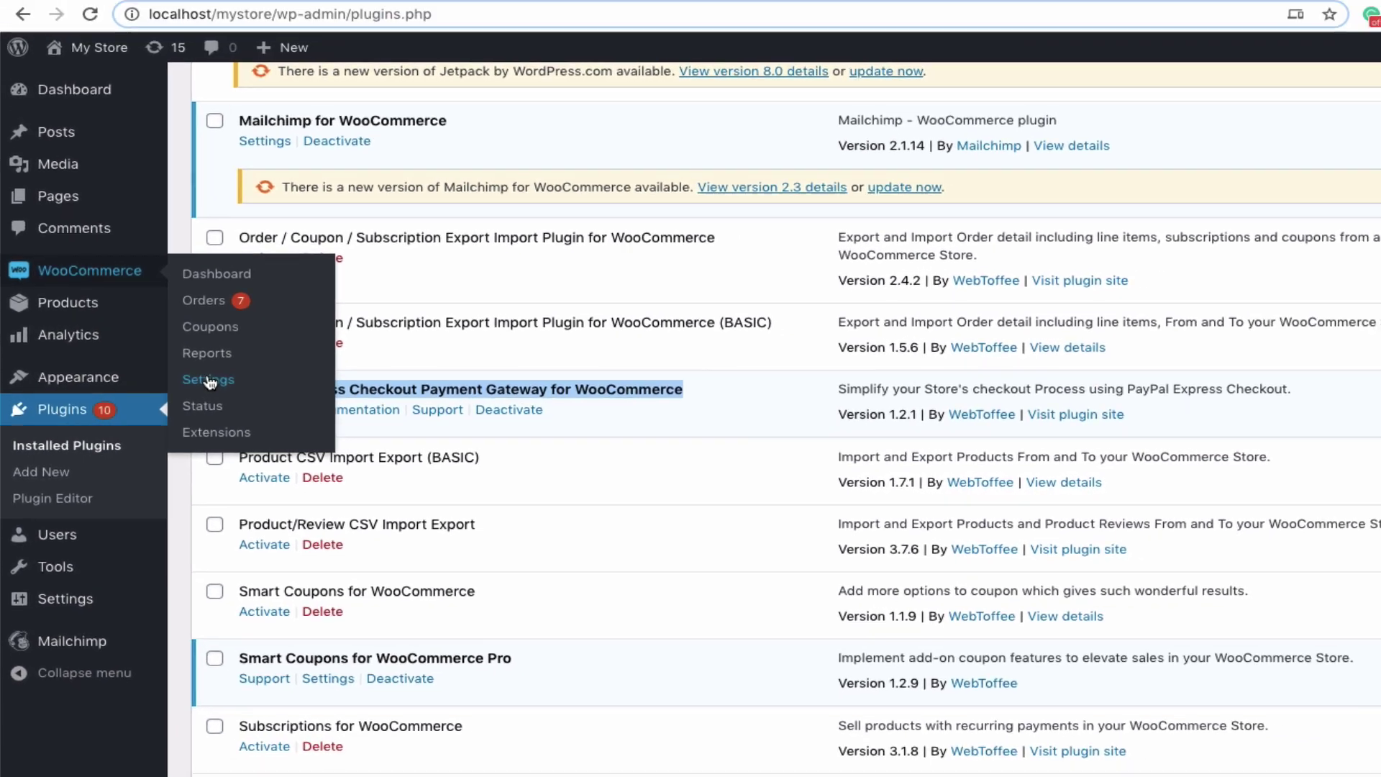
{"action": "middle_click", "coordinate": [235, 369]}
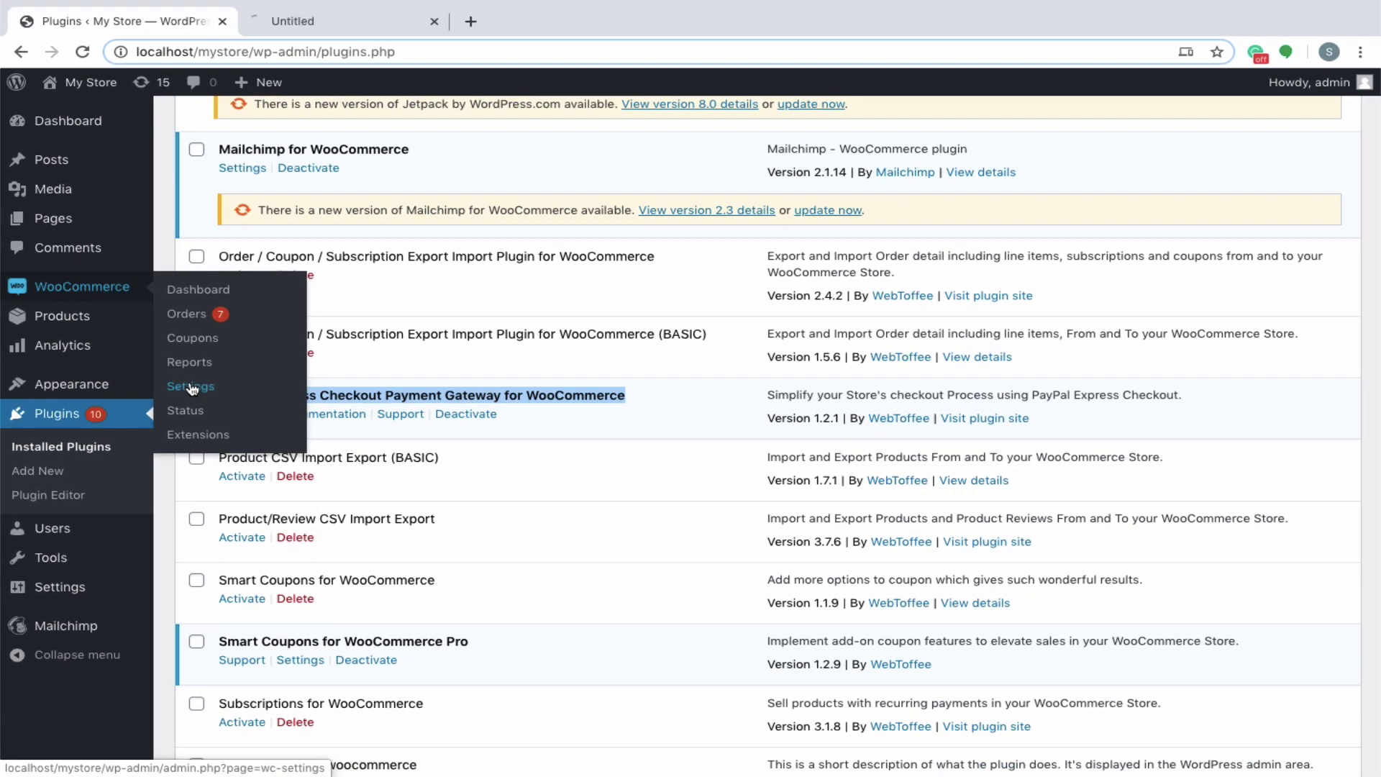
{"action": "left_click", "coordinate": [360, 29]}
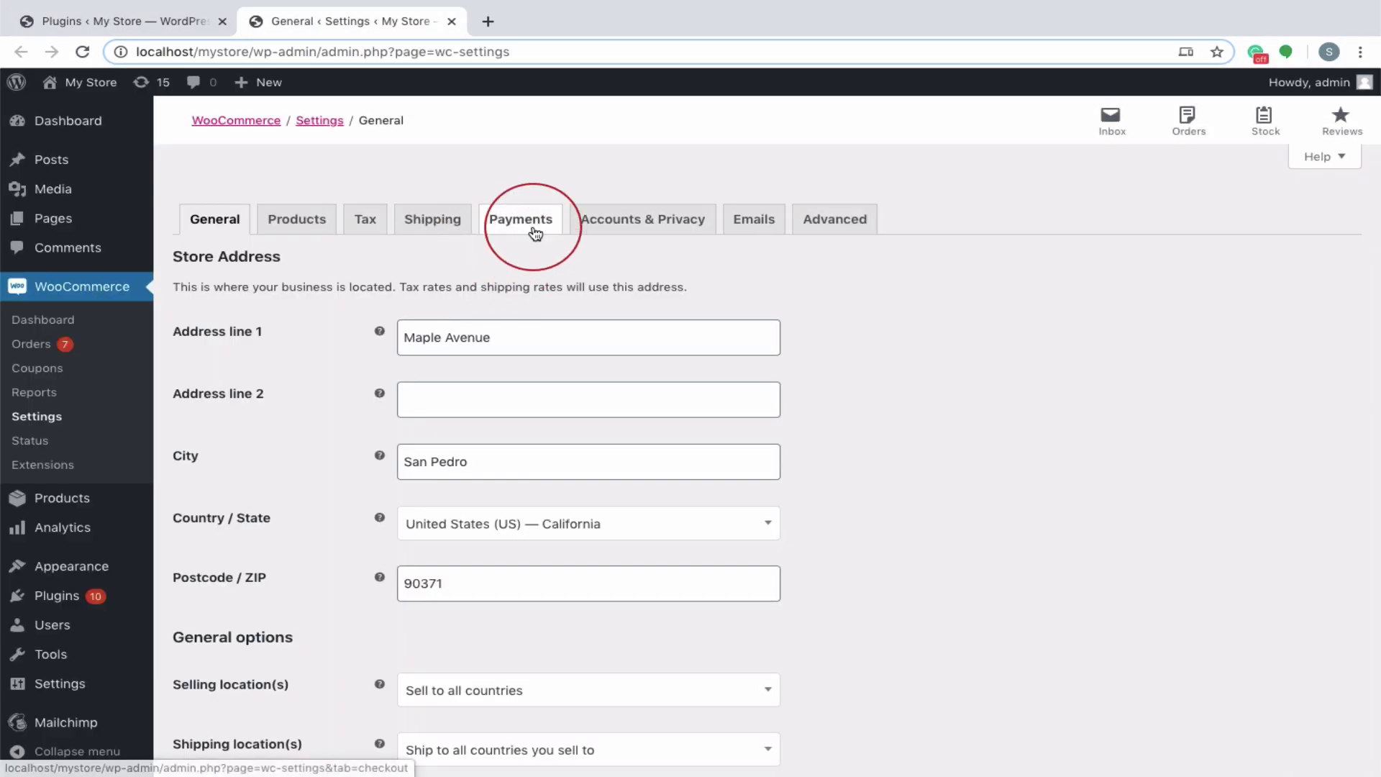
{"action": "left_click", "coordinate": [535, 234]}
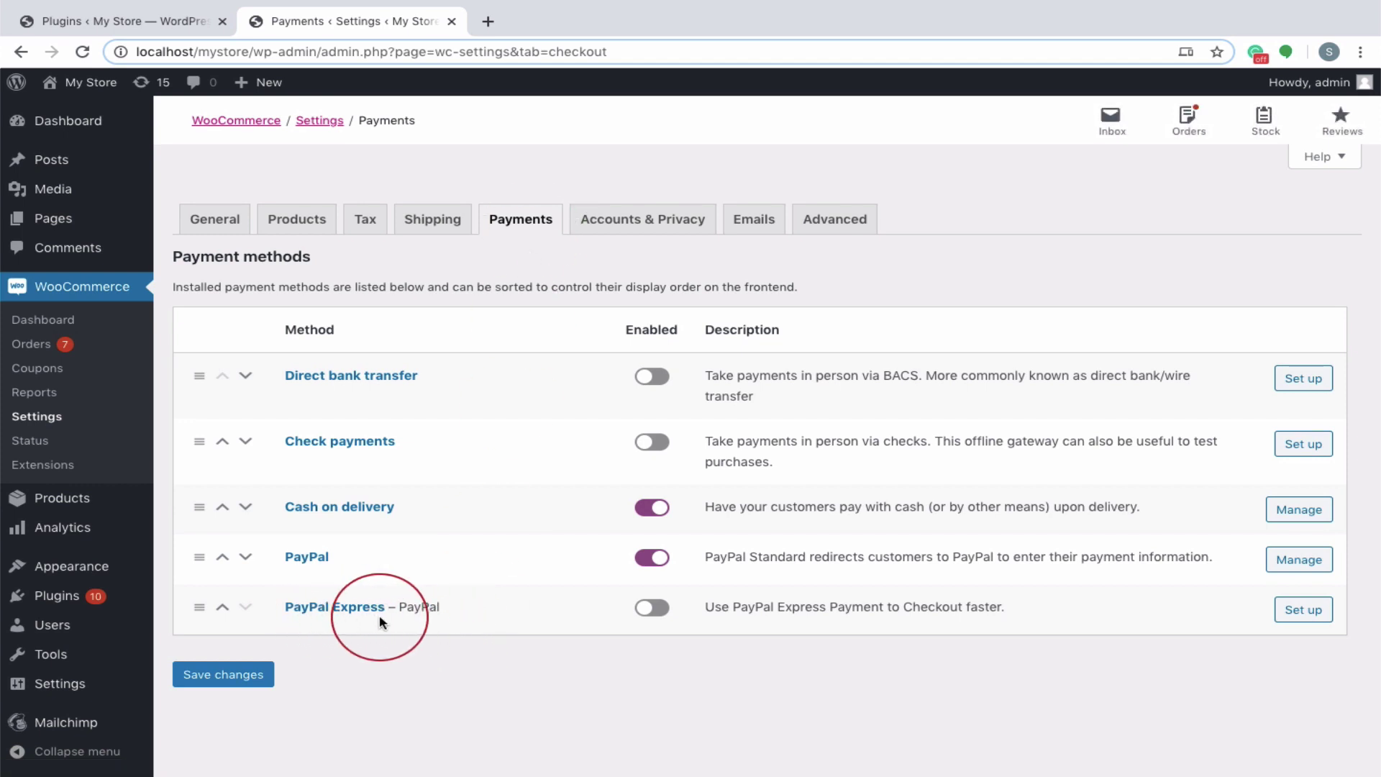
{"action": "left_click", "coordinate": [646, 610]}
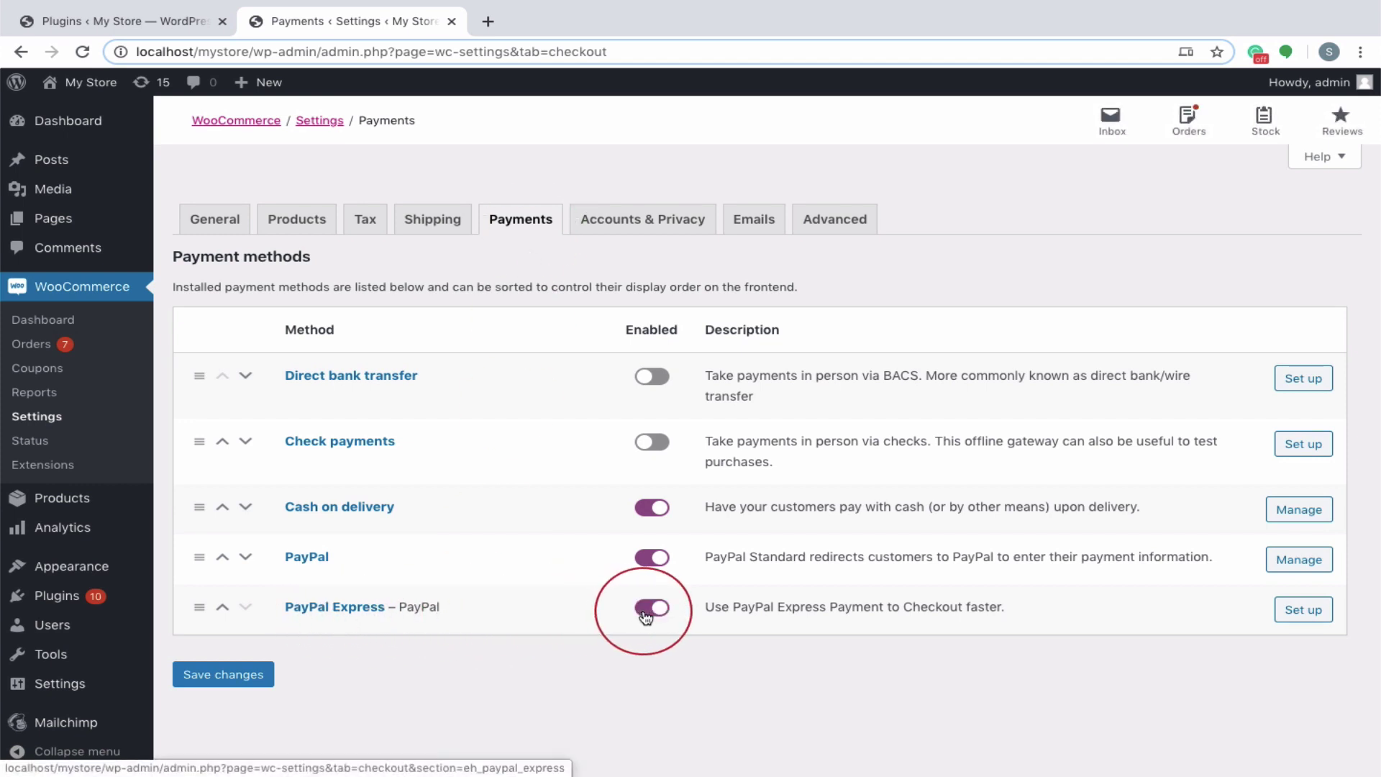
{"action": "left_click", "coordinate": [1319, 611]}
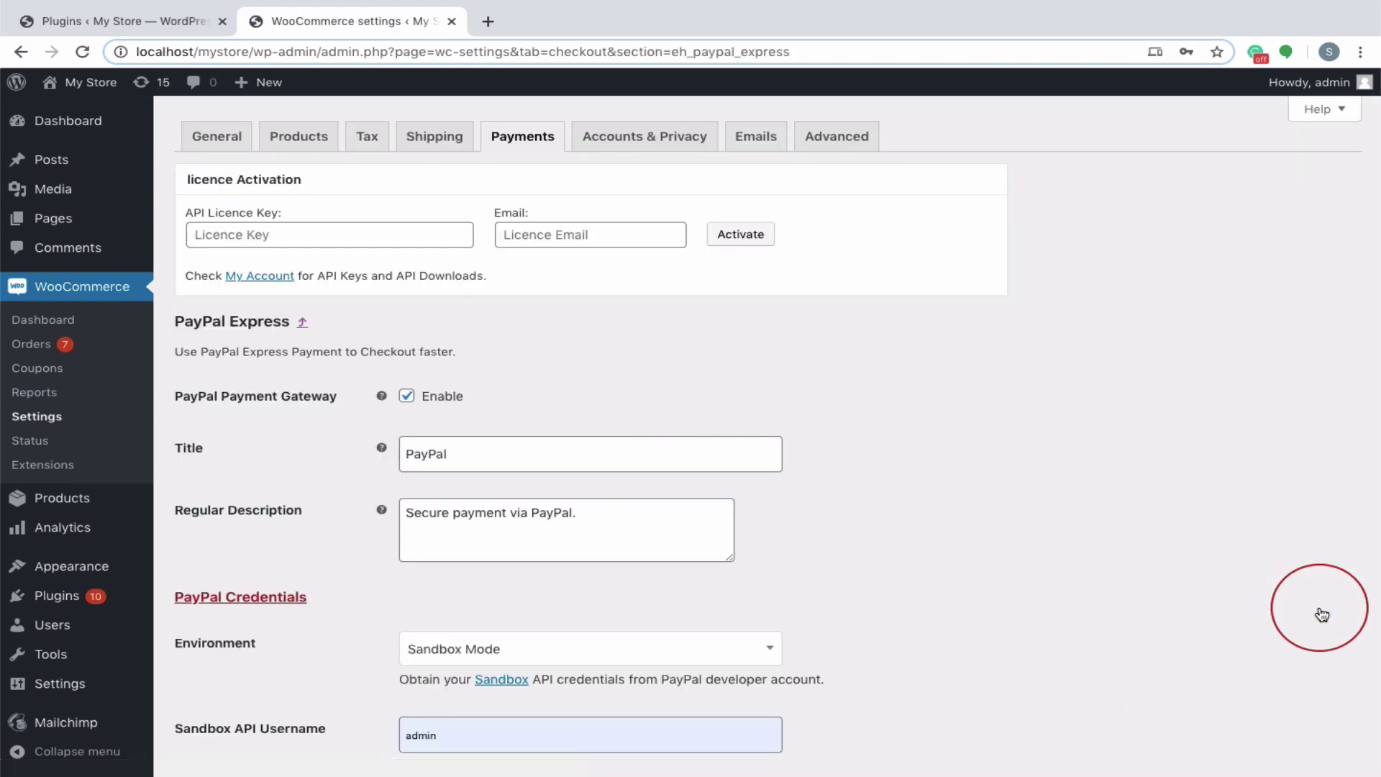
Check the 'PayPal' title and 'Secure payment via PayPal.' description, keeping Environment on Sandbox Mode
{"action": "scroll", "coordinate": [523, 398], "scroll_direction": "down", "scroll_amount": 1}
{"action": "scroll", "coordinate": [523, 398], "scroll_direction": "down", "scroll_amount": 2}
{"action": "left_click", "coordinate": [408, 213]}
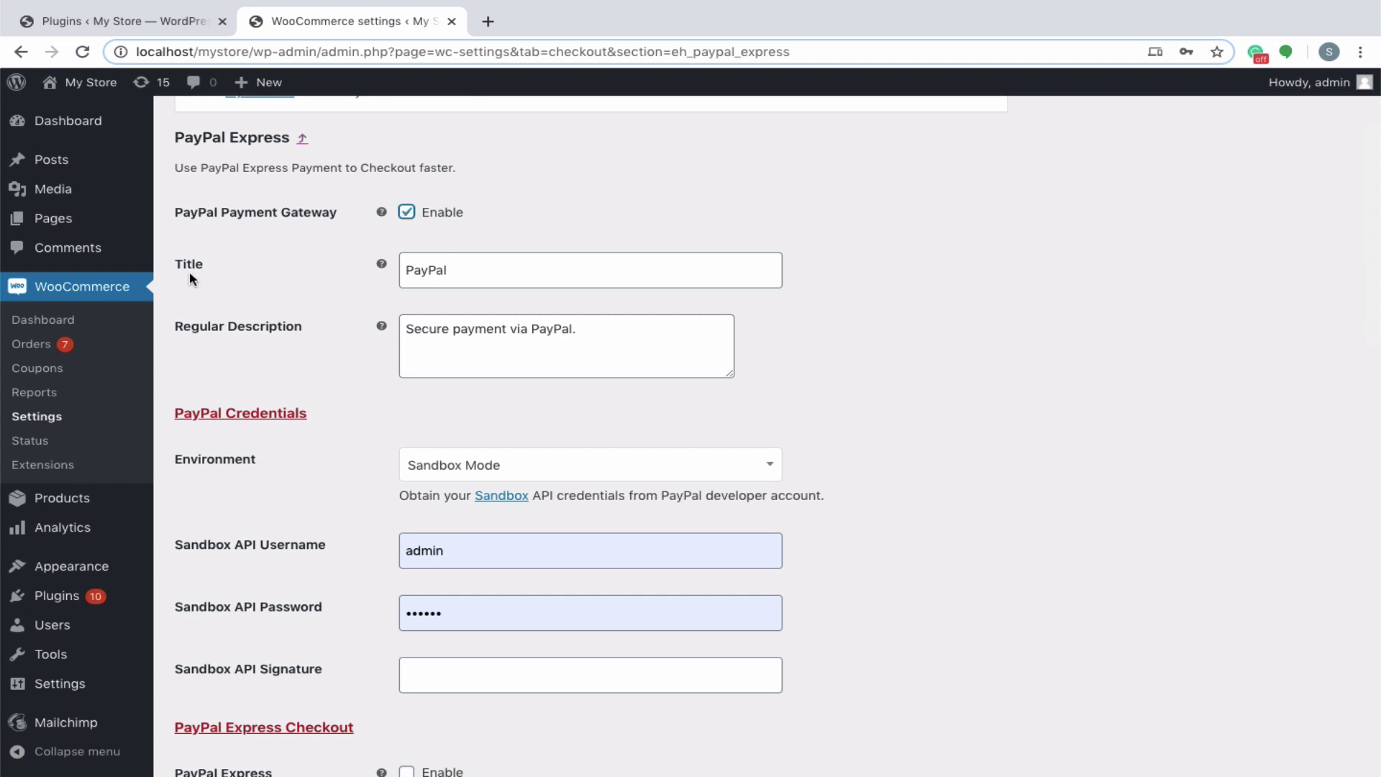
{"action": "left_click", "coordinate": [521, 271]}
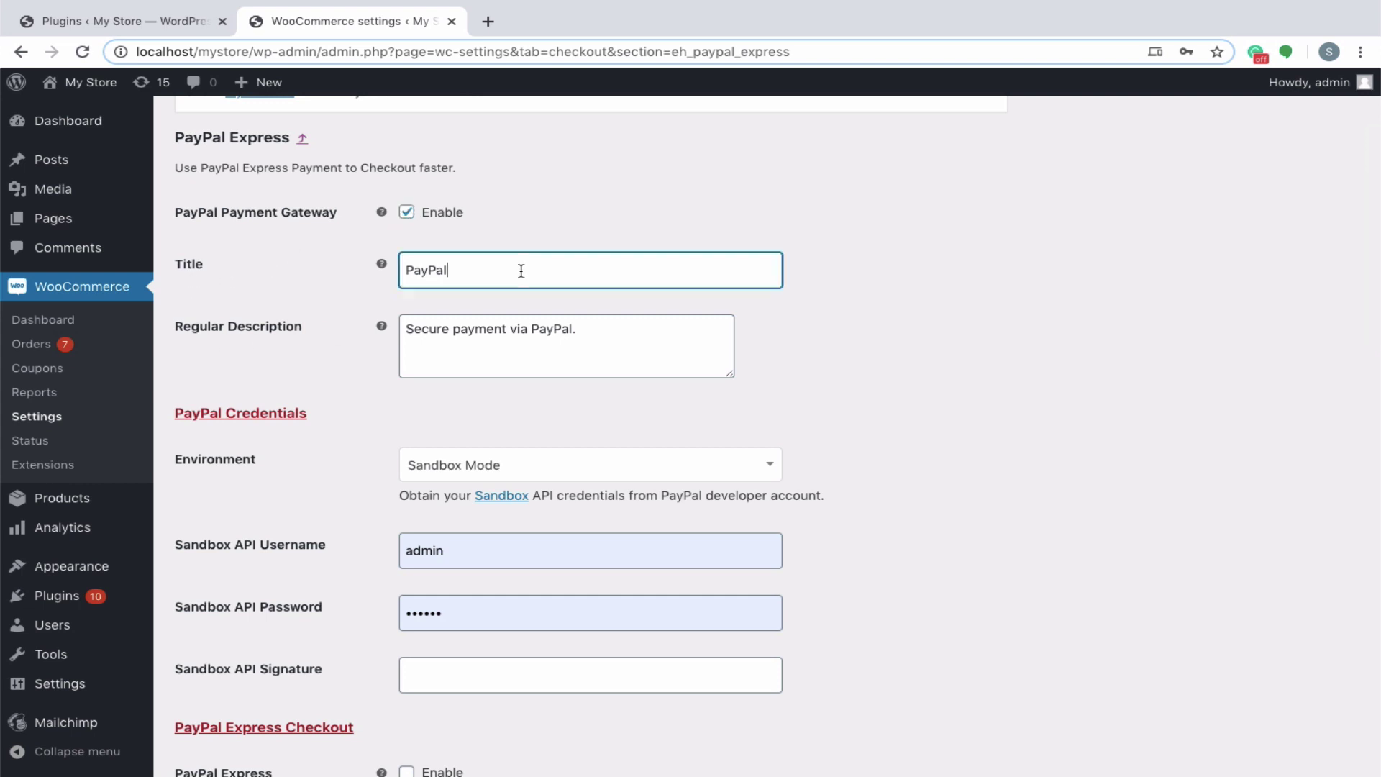
{"action": "left_click", "coordinate": [580, 348]}
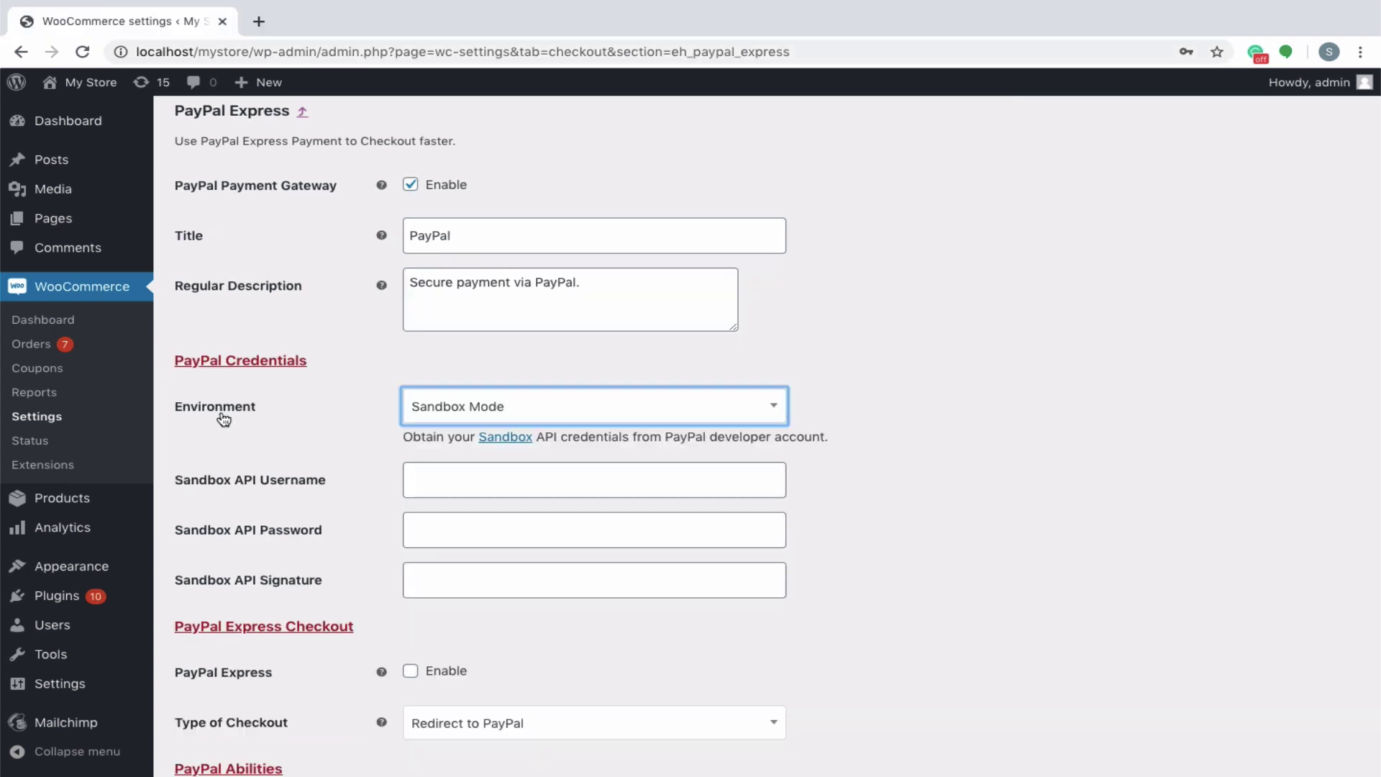
{"action": "left_click", "coordinate": [455, 417]}
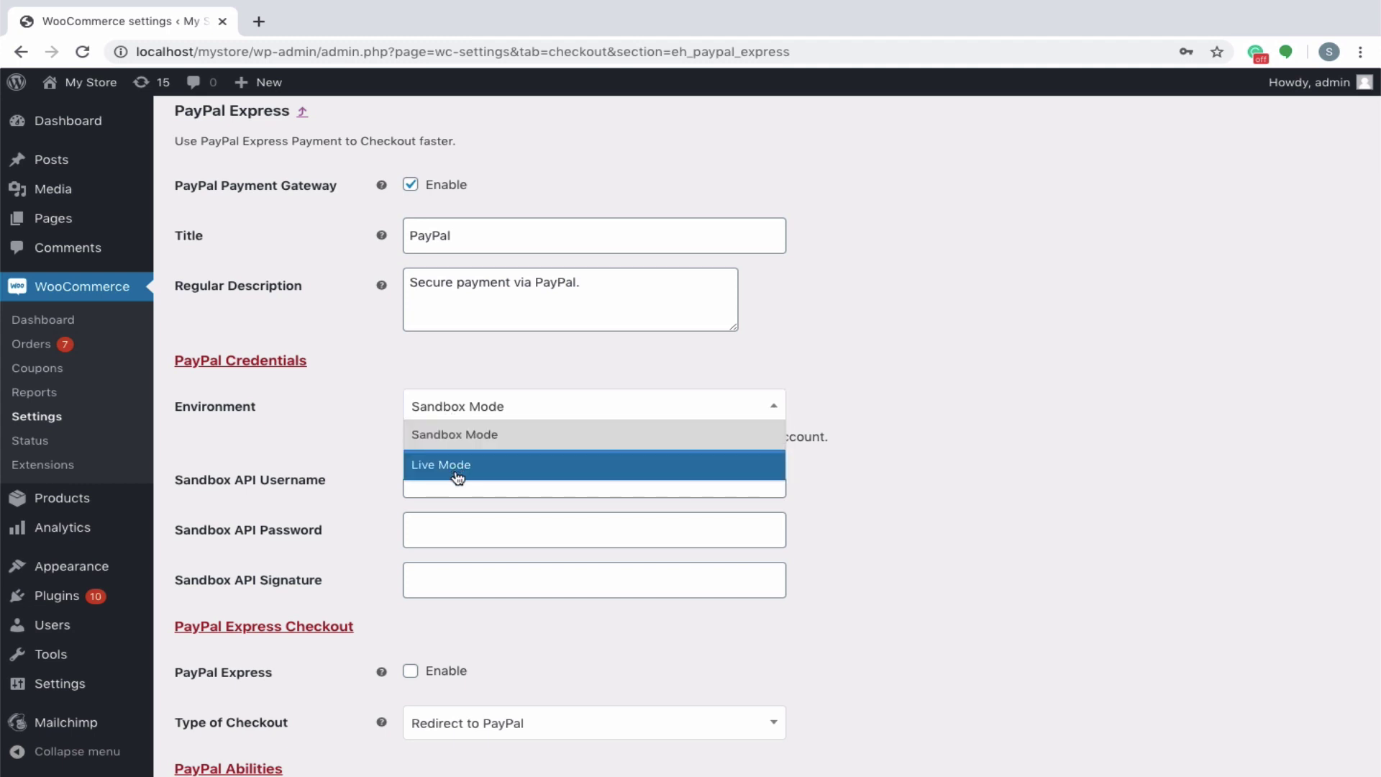
{"action": "left_click", "coordinate": [484, 436]}
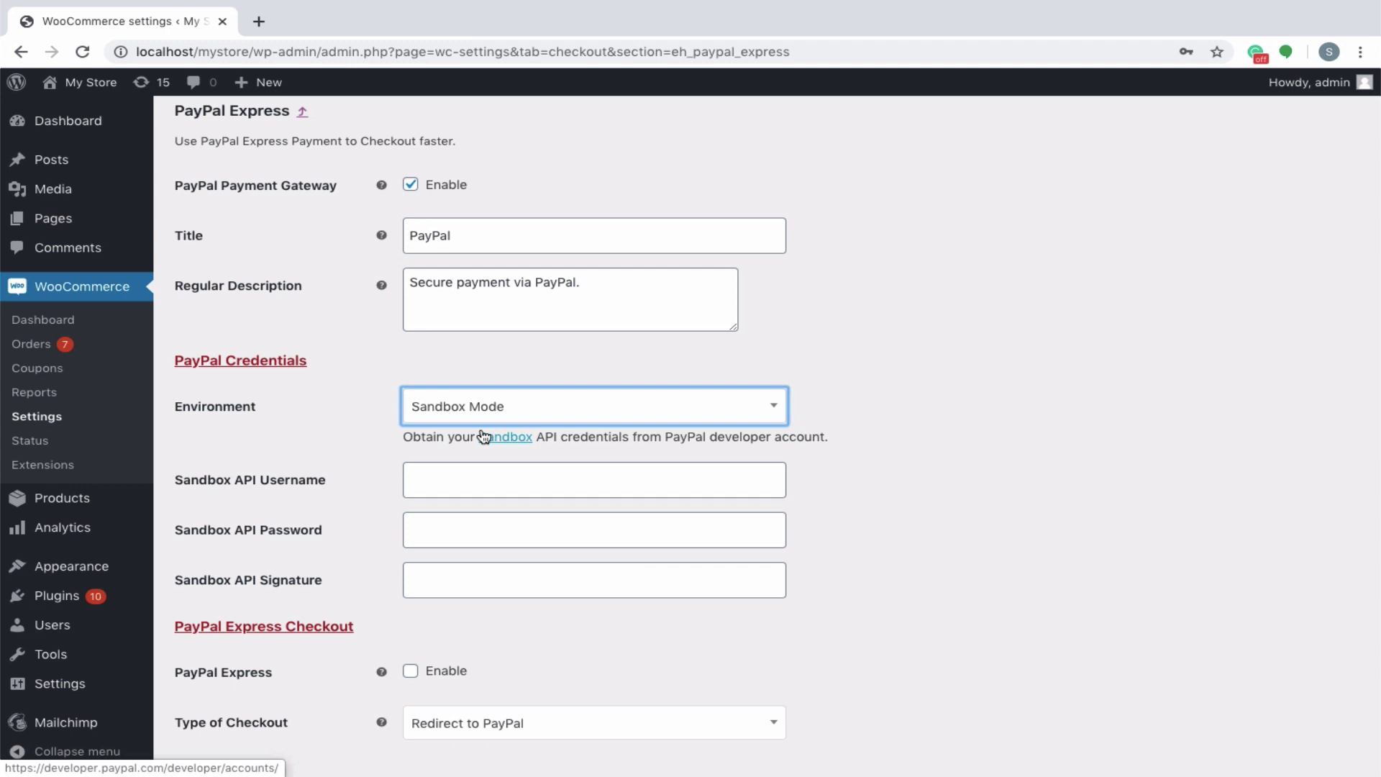
Open the PayPal sandbox site in a new tab and log in to the sandbox account
{"action": "left_click", "coordinate": [484, 436]}
{"action": "scroll", "coordinate": [483, 432], "scroll_direction": "down", "scroll_amount": 1}
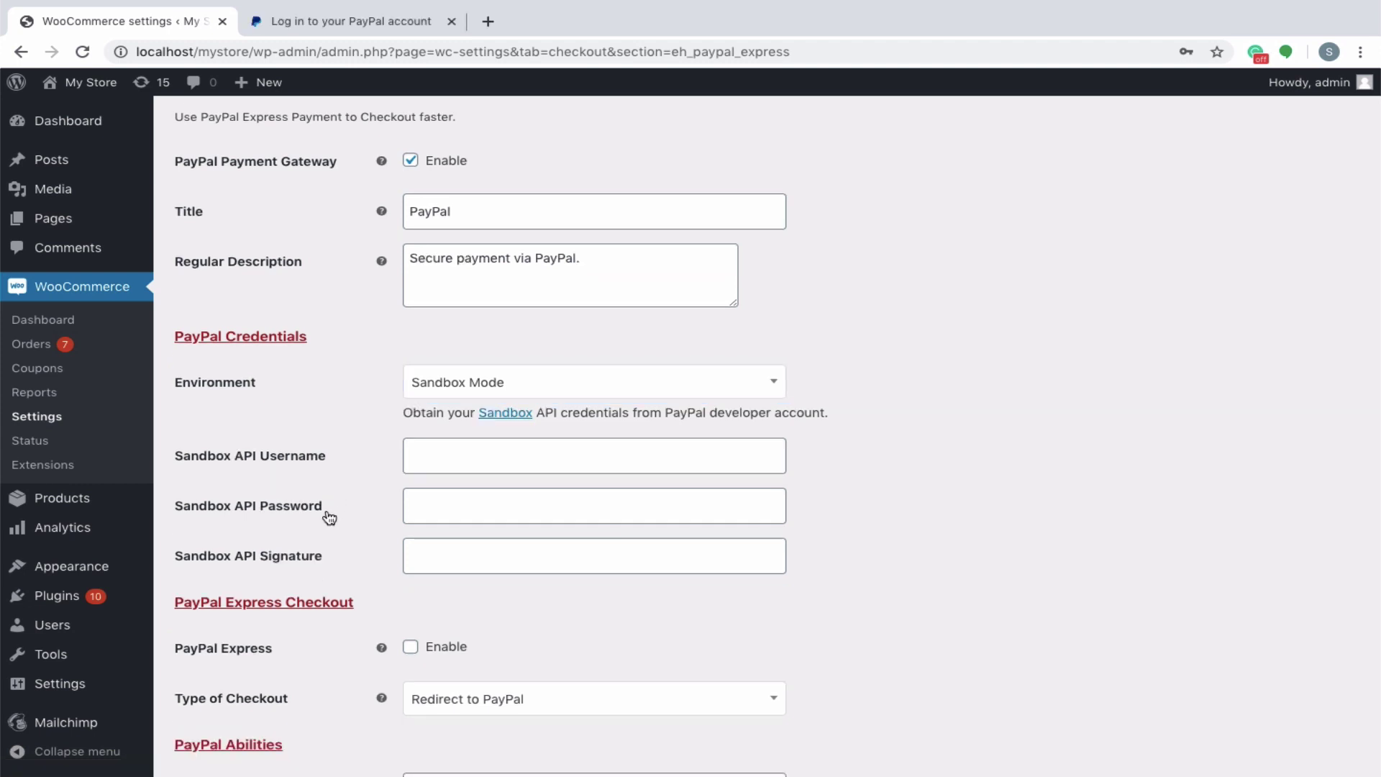
{"action": "left_click", "coordinate": [367, 25]}
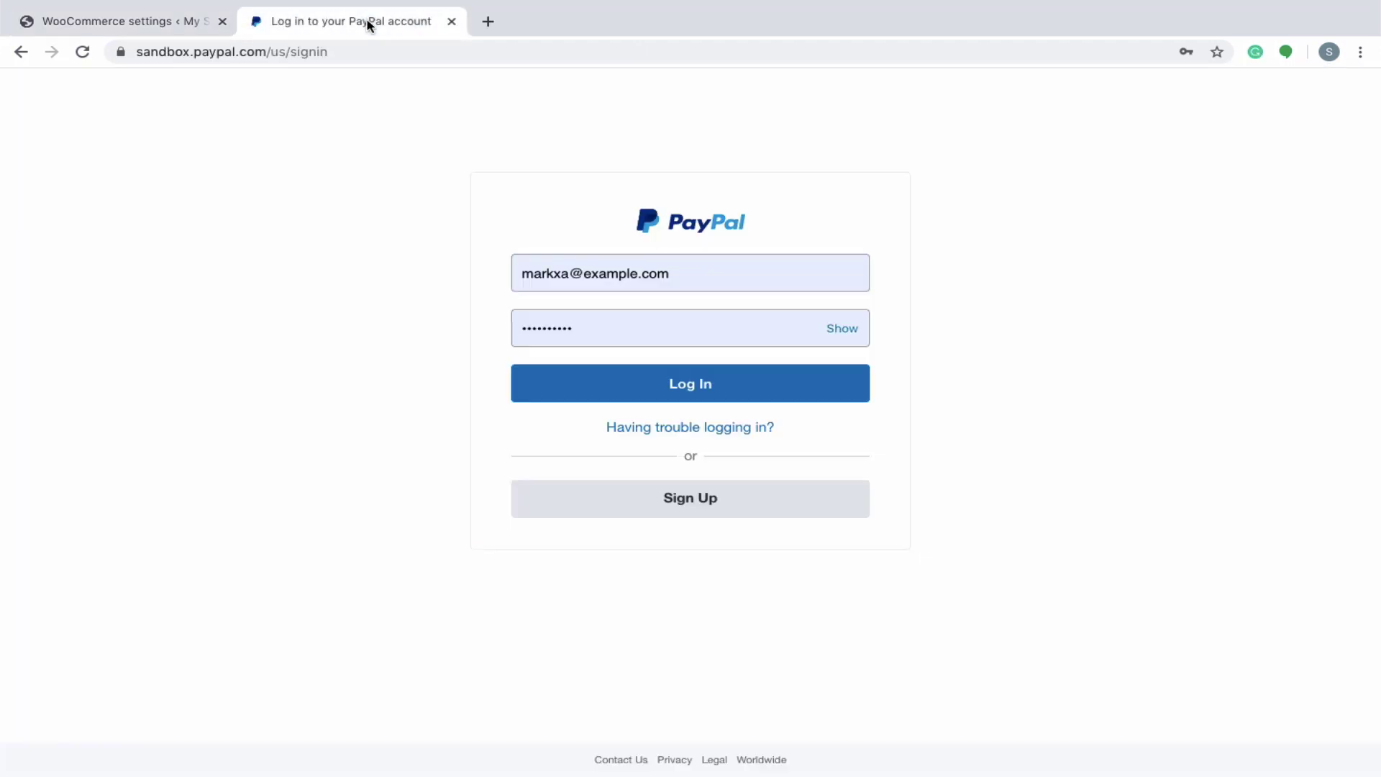
{"action": "left_click", "coordinate": [659, 381]}
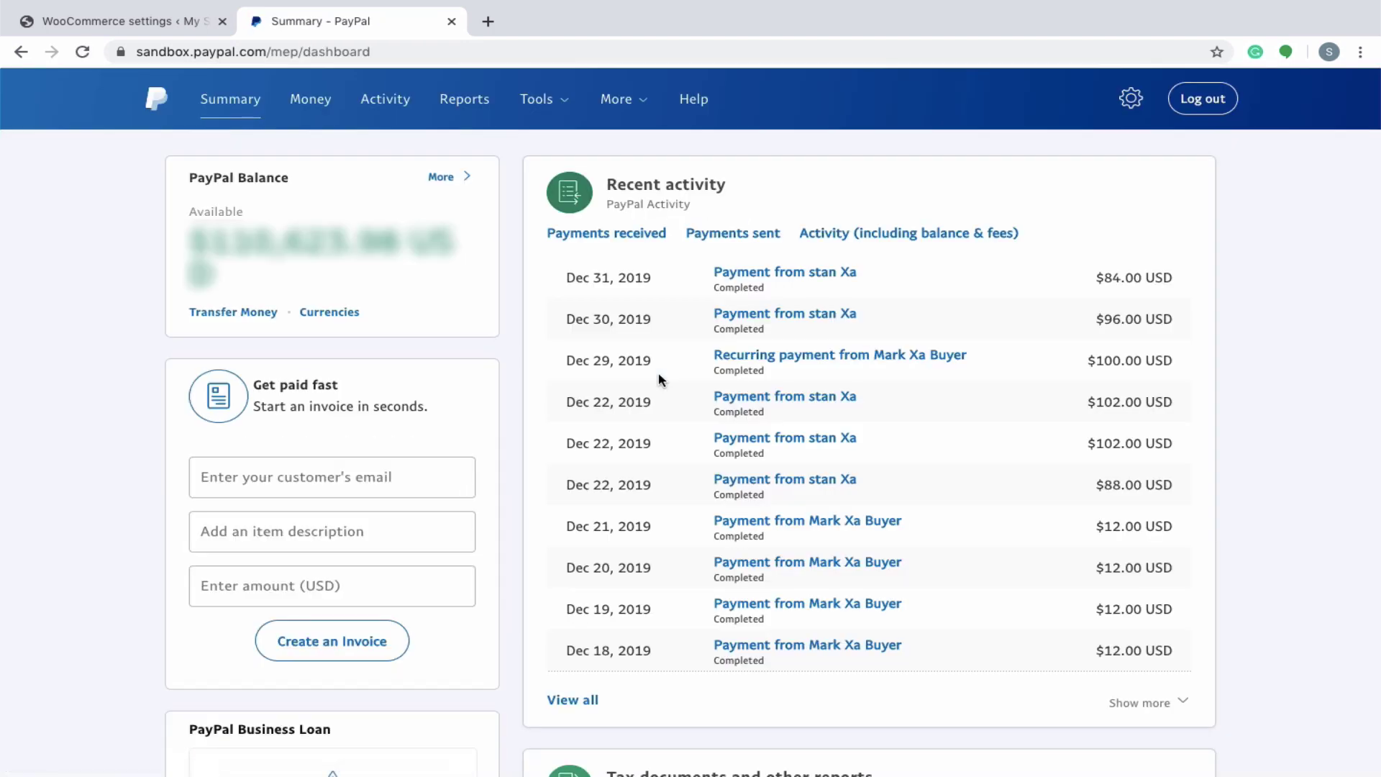
Reveal the classic NVP/SOAP API username, password and signature under Account Settings > API access
{"action": "mouse_move", "coordinate": [1131, 108]}
{"action": "left_click", "coordinate": [1043, 190]}
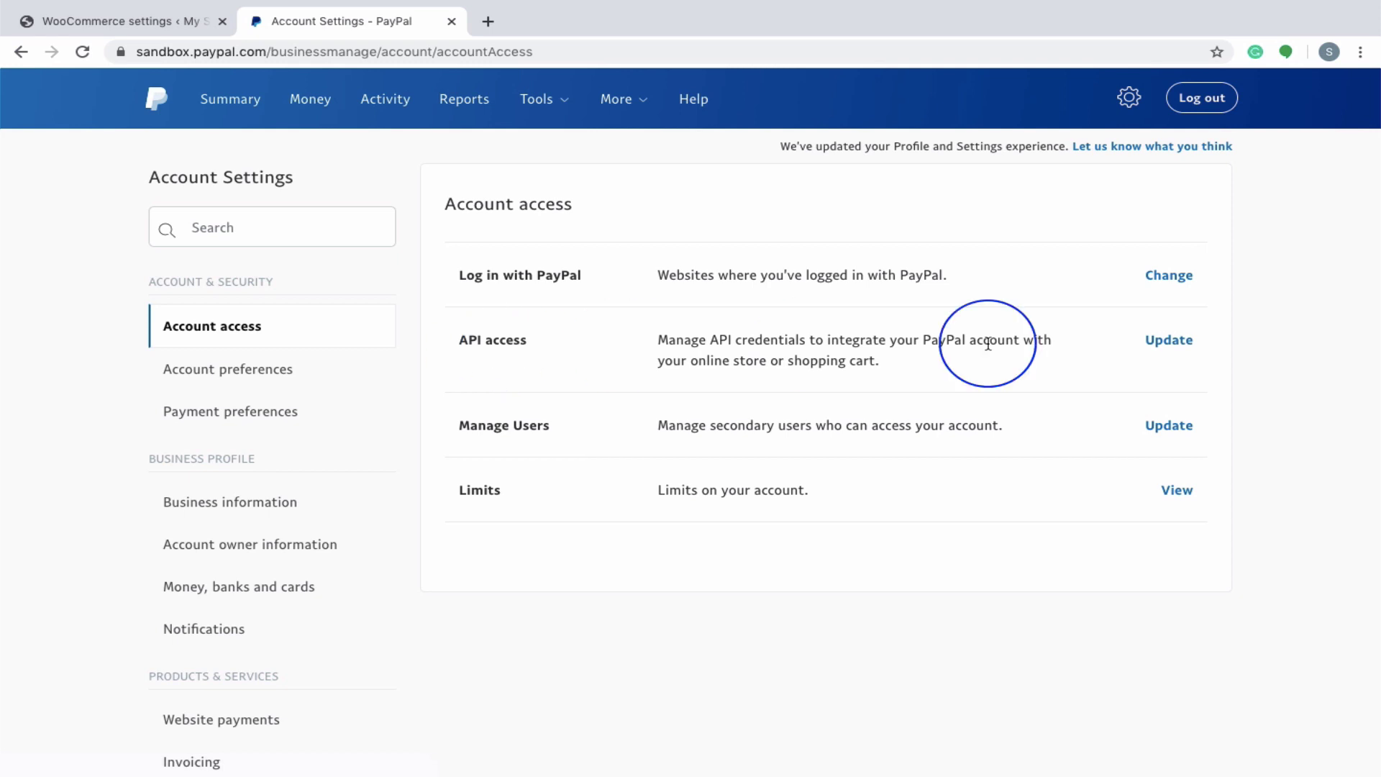
{"action": "left_click", "coordinate": [1143, 346]}
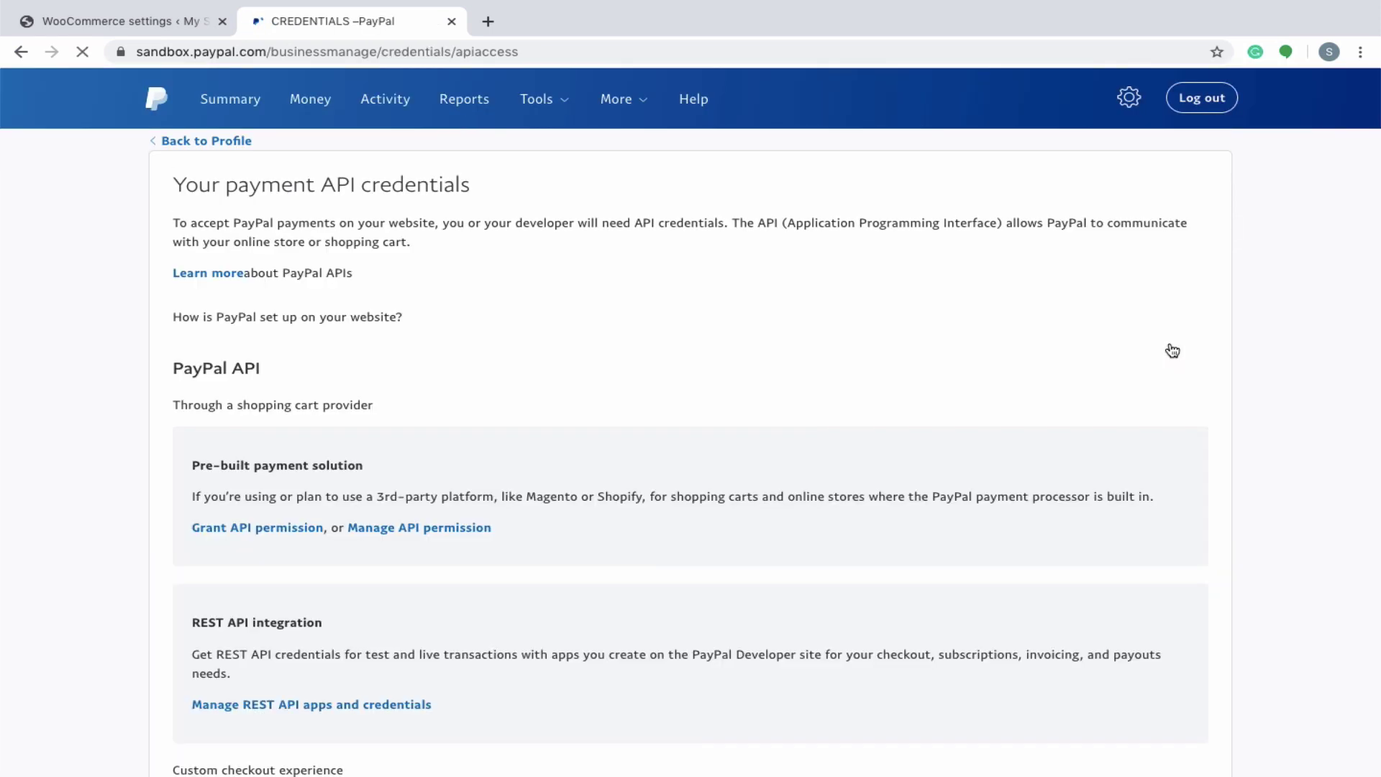
{"action": "scroll", "coordinate": [679, 541], "scroll_direction": "down", "scroll_amount": 2}
{"action": "scroll", "coordinate": [678, 541], "scroll_direction": "down", "scroll_amount": 2}
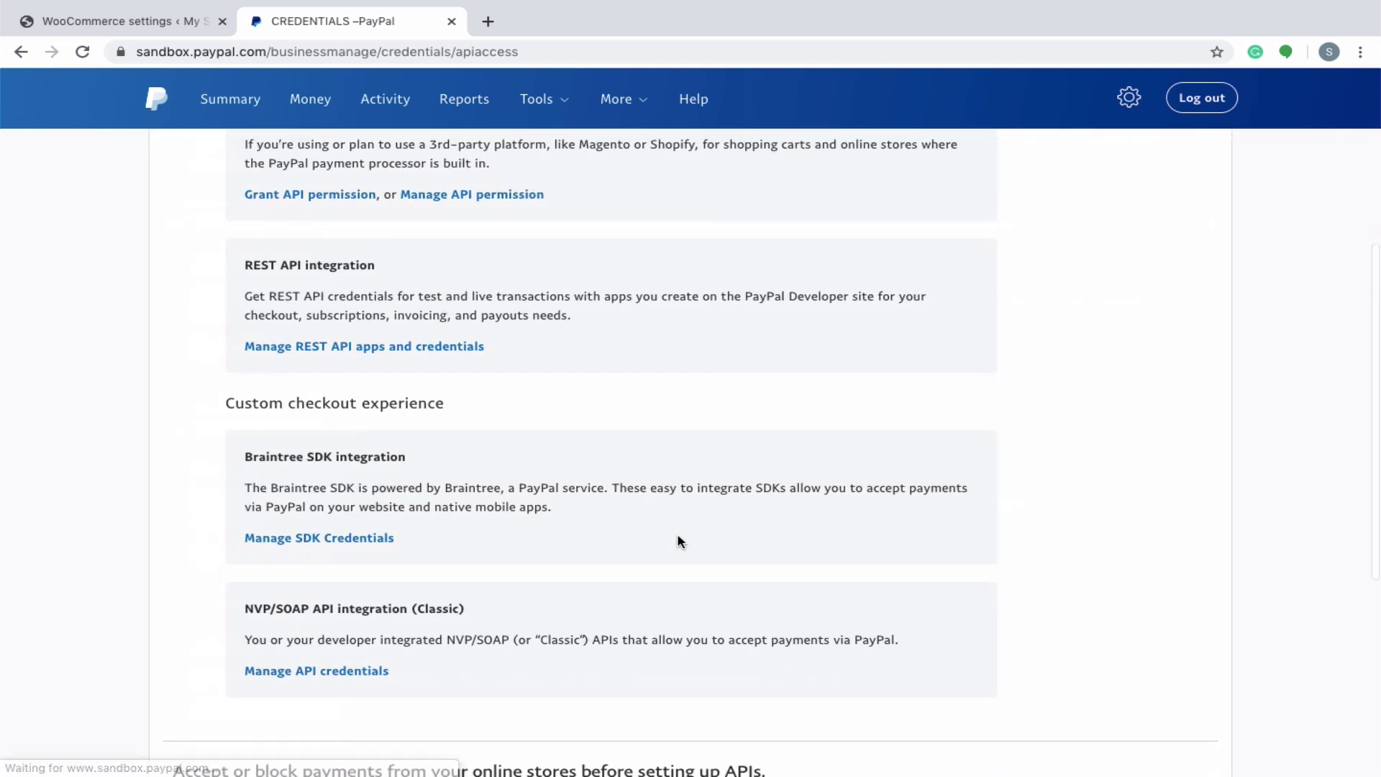
{"action": "left_click", "coordinate": [280, 614]}
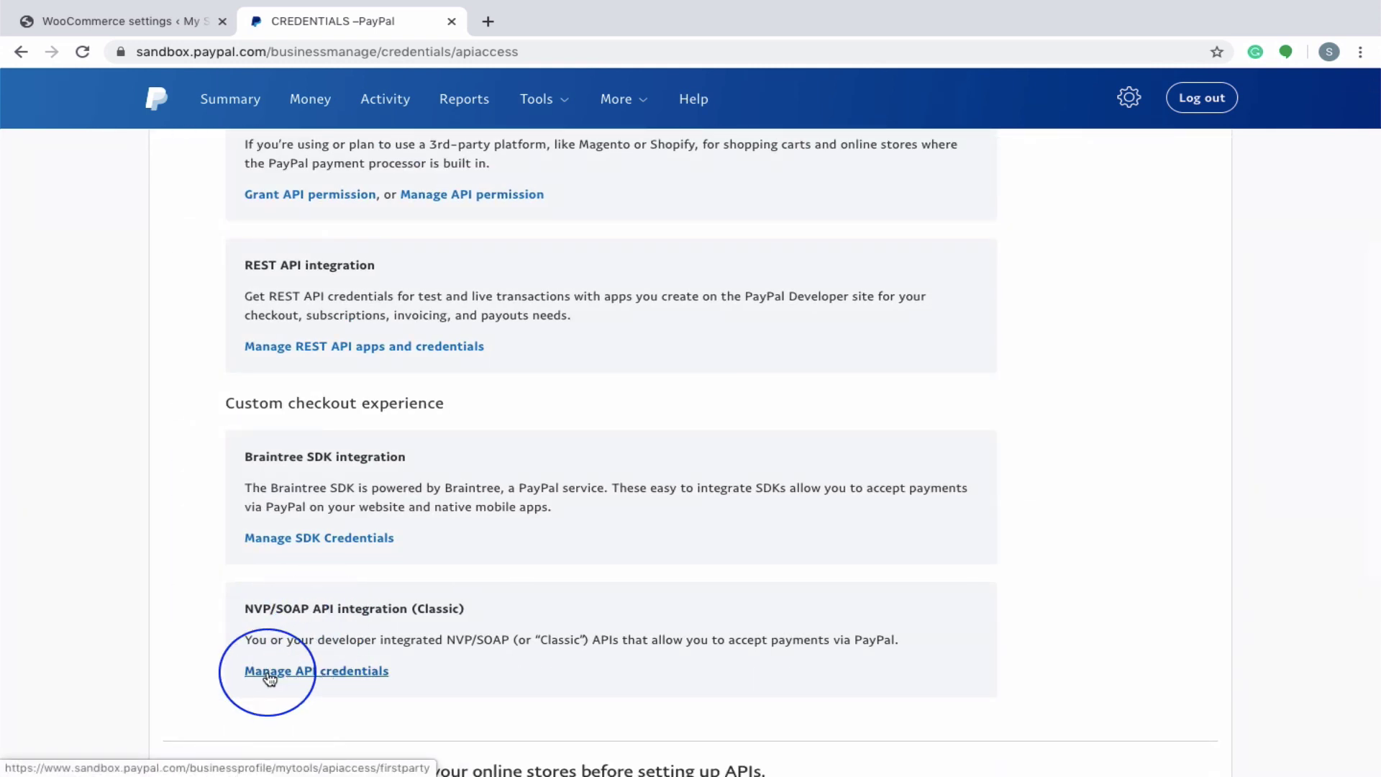
{"action": "left_click", "coordinate": [311, 675]}
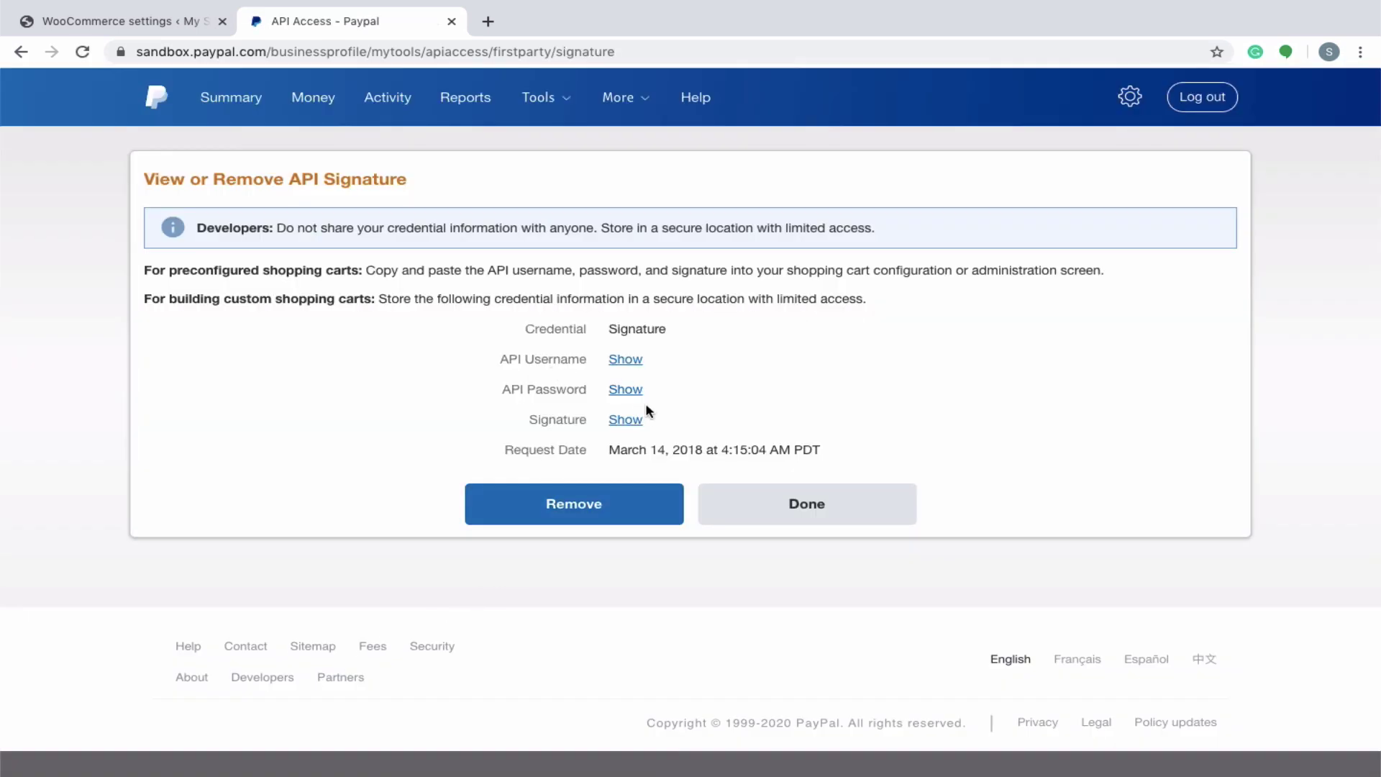
{"action": "left_click", "coordinate": [636, 420]}
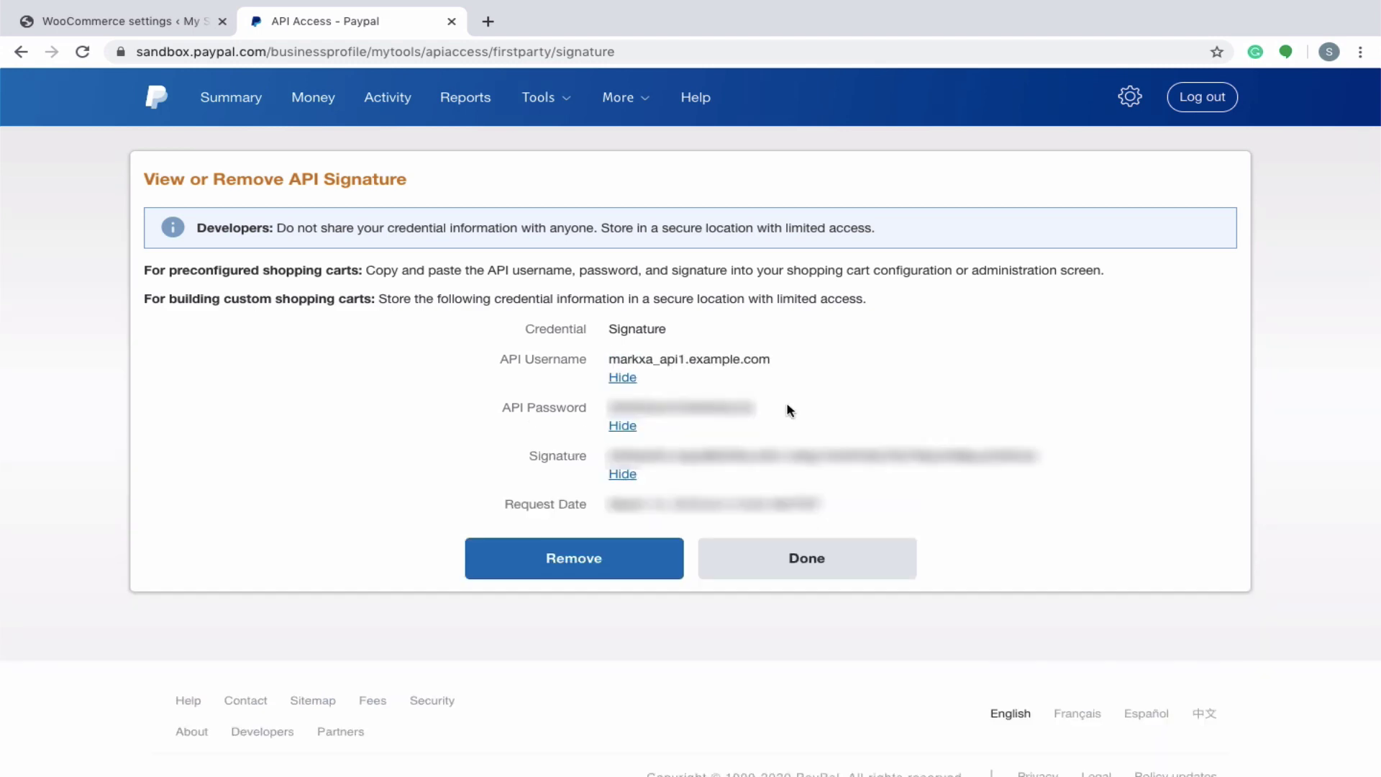
{"action": "left_click", "coordinate": [154, 22]}
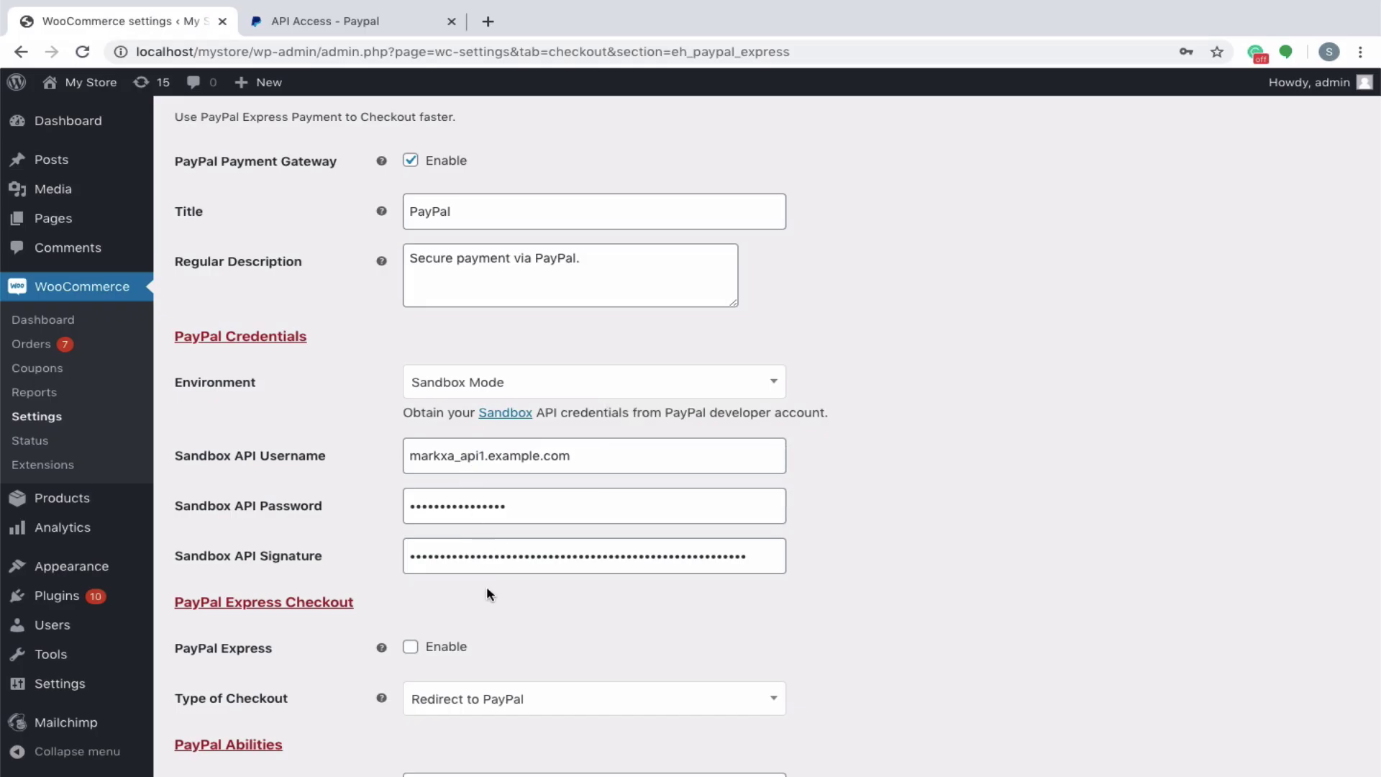
Enable PayPal Express checkout and credit card checkout, keeping the button size at Medium
{"action": "scroll", "coordinate": [486, 585], "scroll_direction": "down", "scroll_amount": 5}
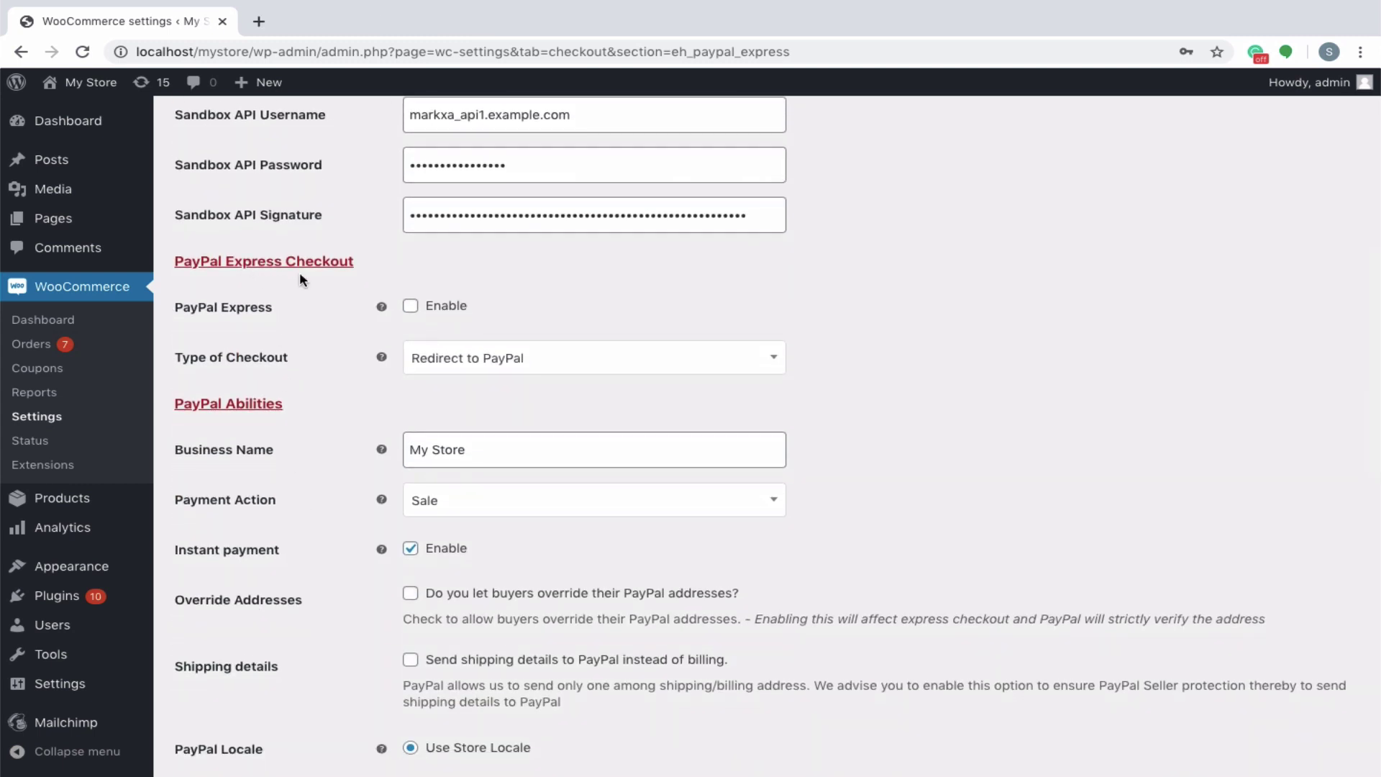
{"action": "left_click", "coordinate": [410, 308]}
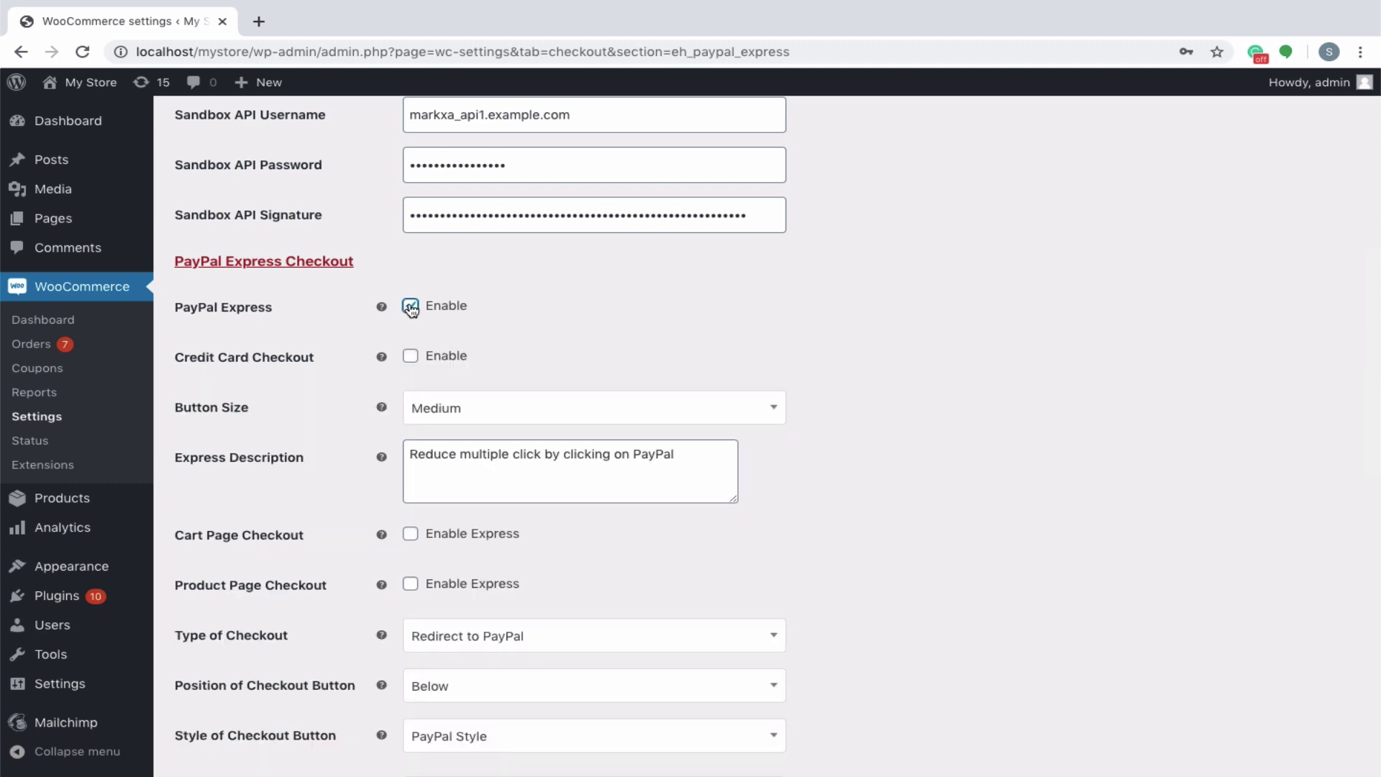
{"action": "left_click", "coordinate": [409, 358]}
{"action": "left_click", "coordinate": [452, 410]}
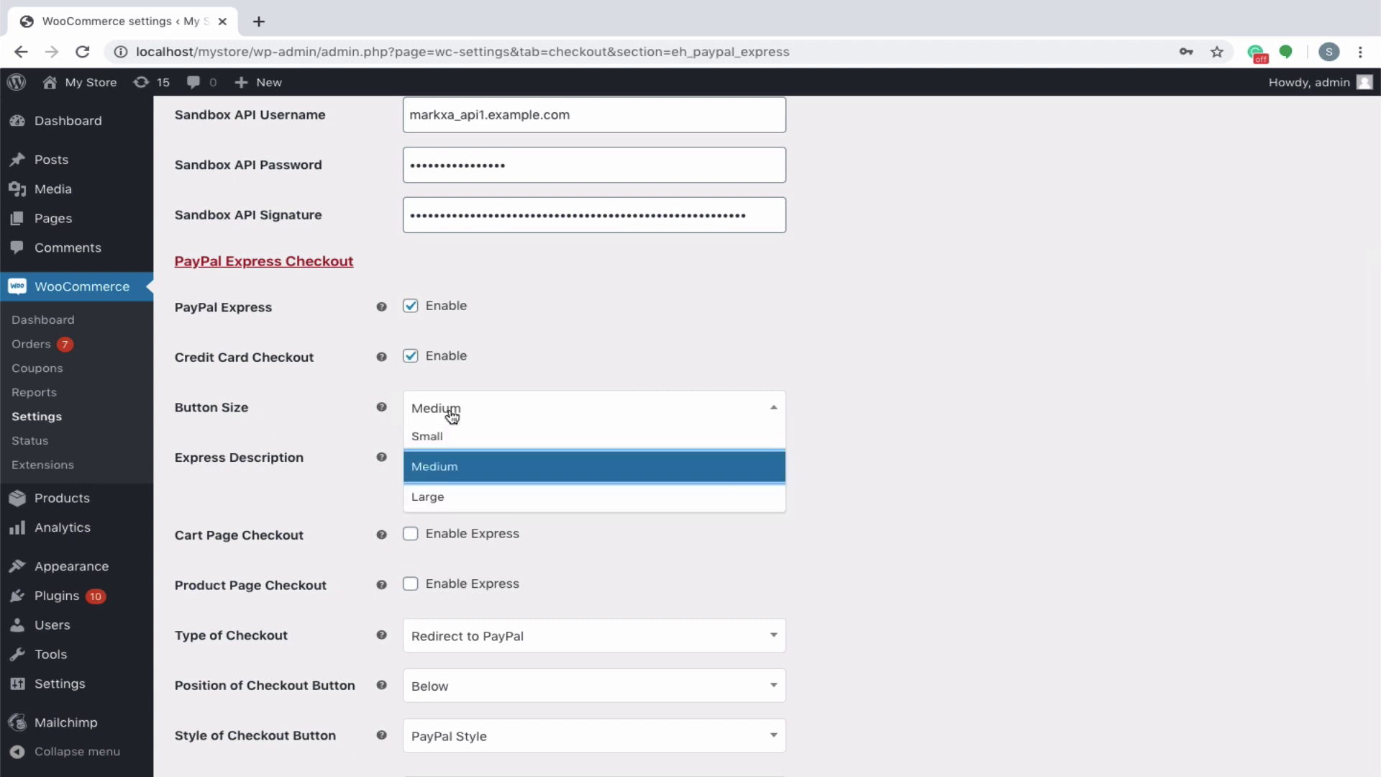
{"action": "left_click", "coordinate": [450, 471]}
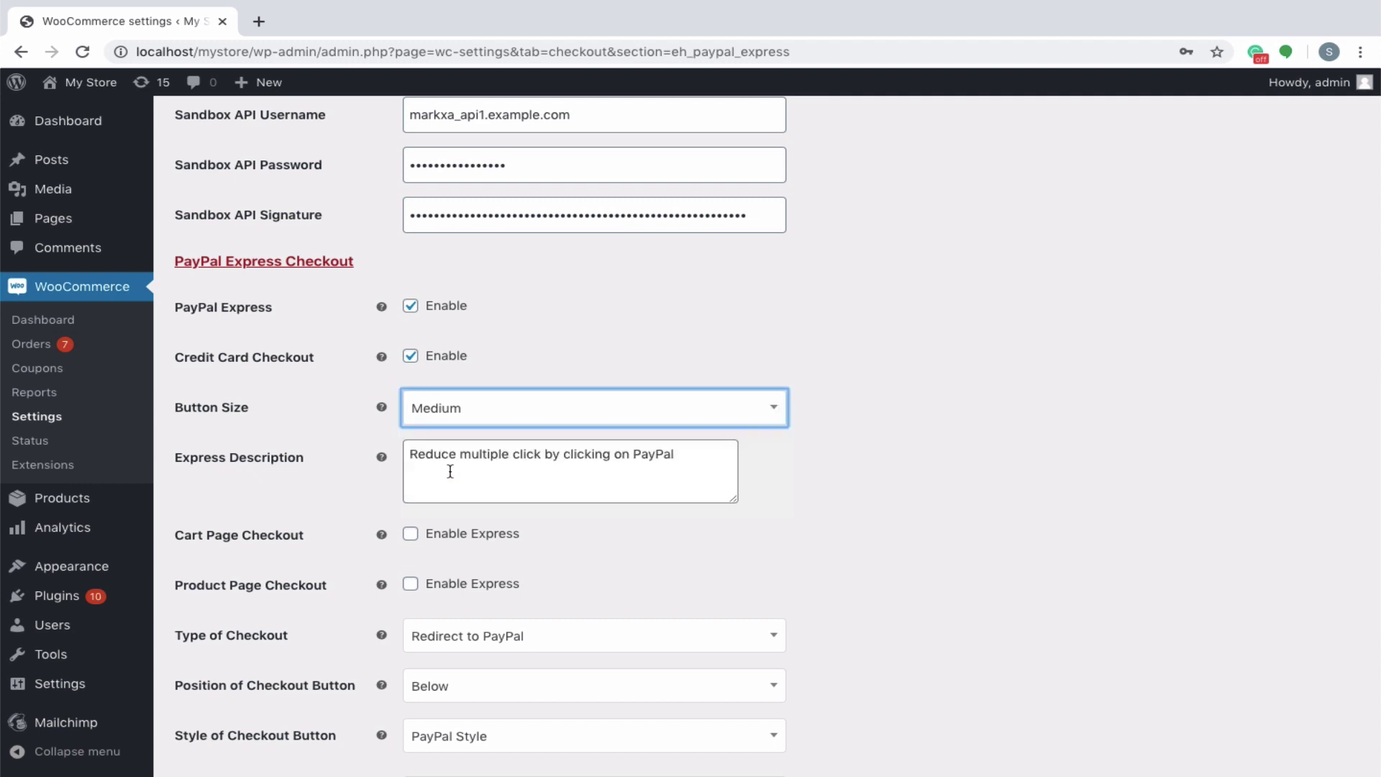
{"action": "left_click", "coordinate": [216, 476]}
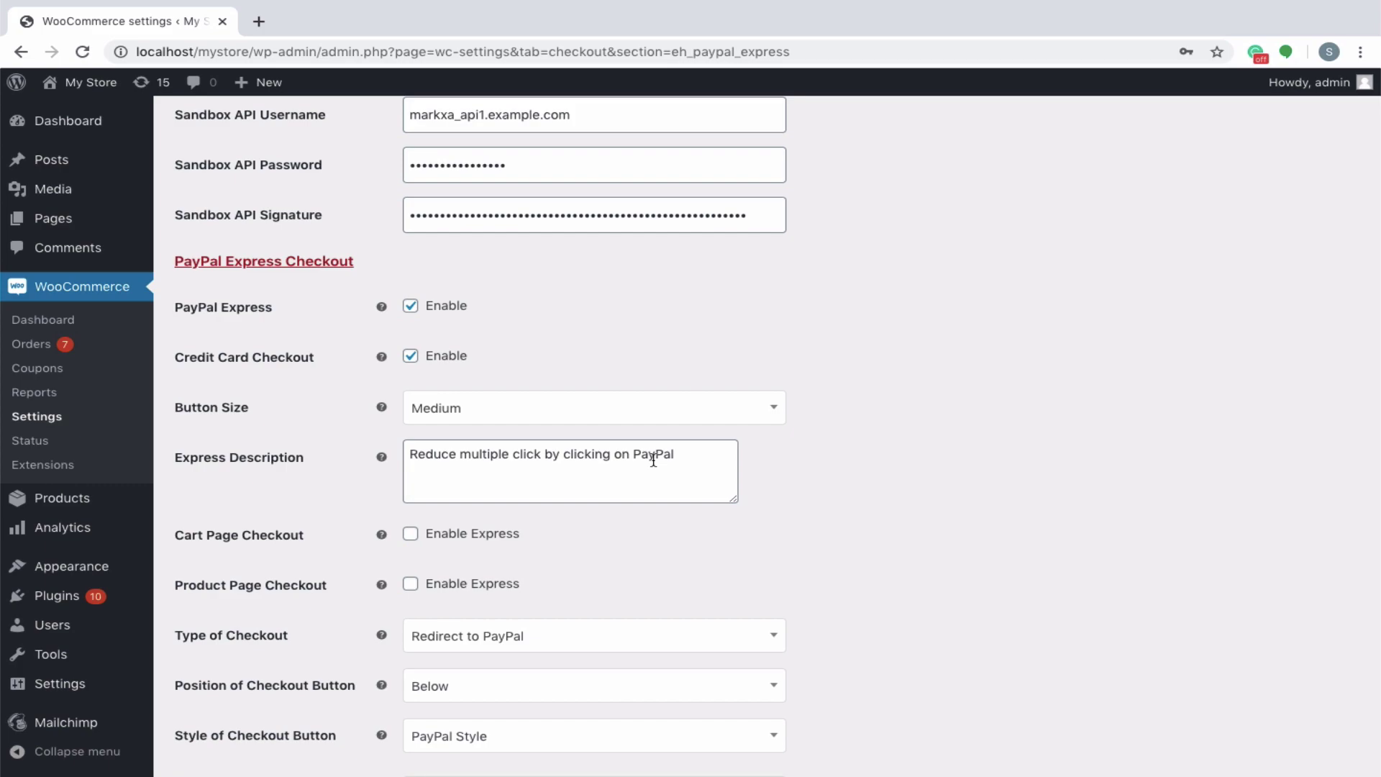
Set the express description to 'Reduce multiple click by clicking on PayPal' and enable cart and product page checkout
{"action": "left_click", "coordinate": [692, 457]}
{"action": "left_click", "coordinate": [411, 536]}
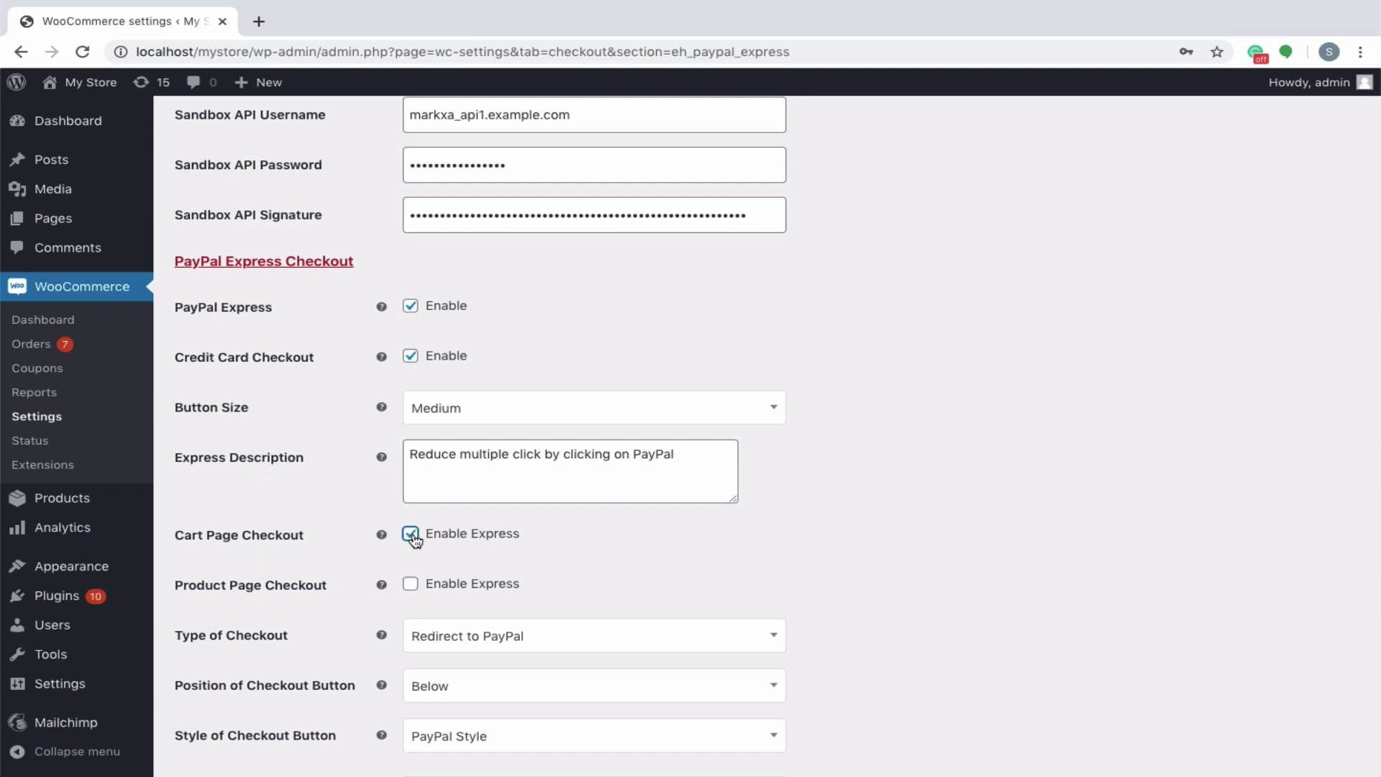
{"action": "left_click", "coordinate": [412, 587]}
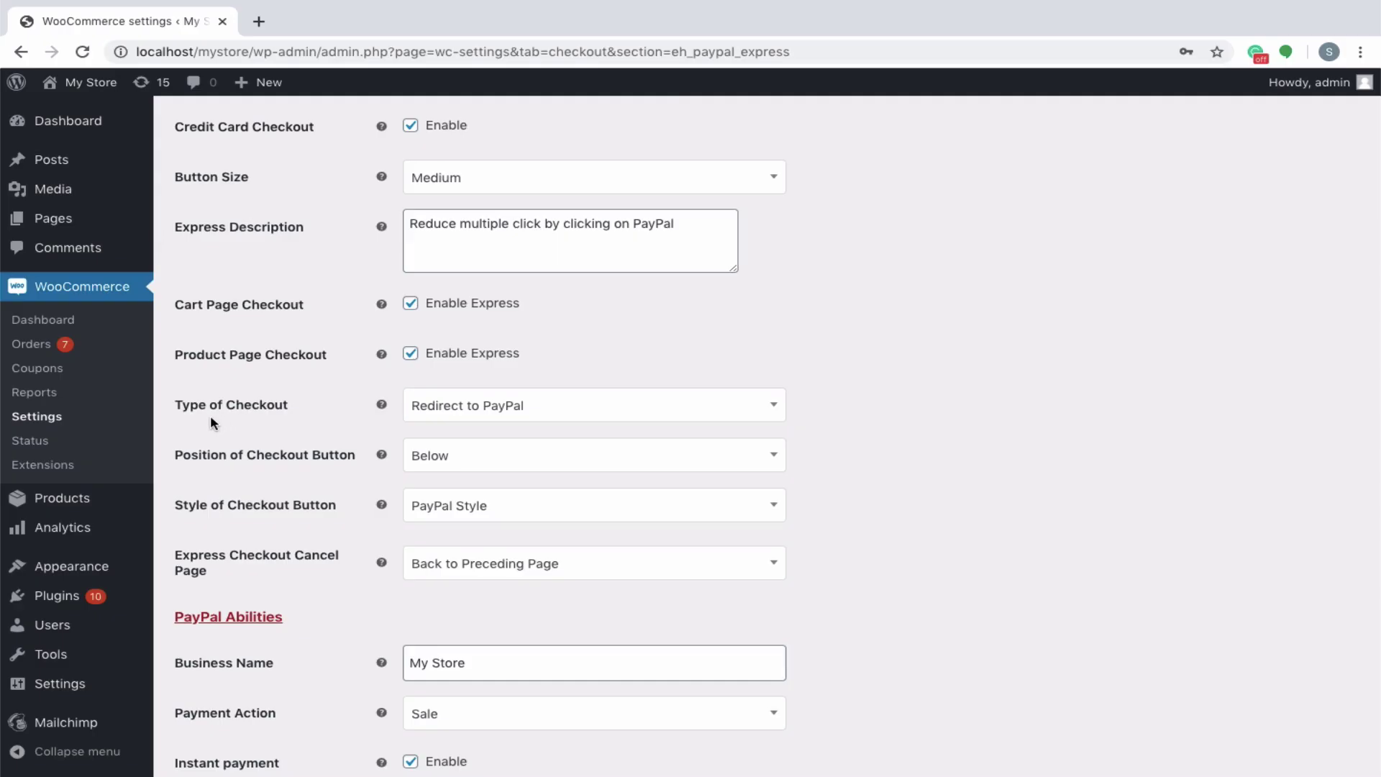
{"action": "left_click", "coordinate": [442, 405]}
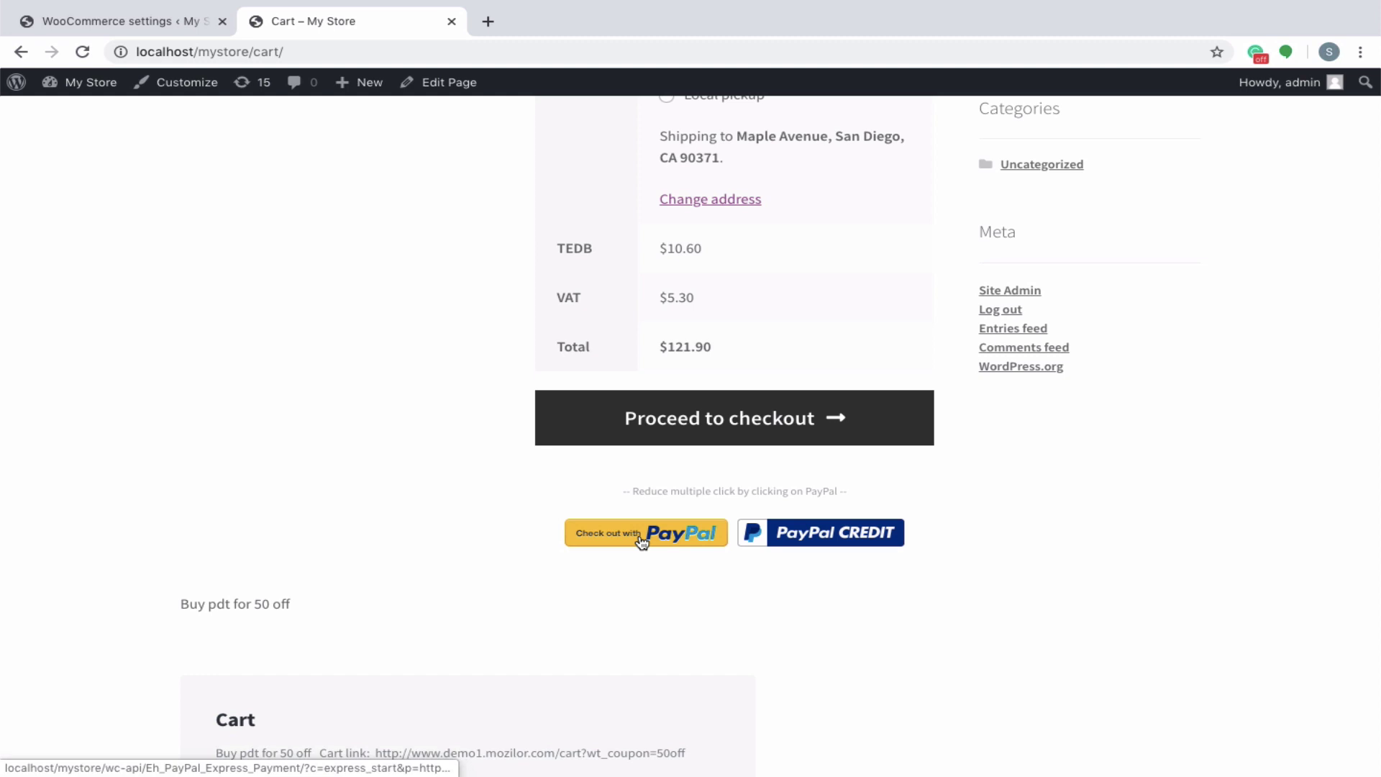
{"action": "left_click", "coordinate": [643, 542]}
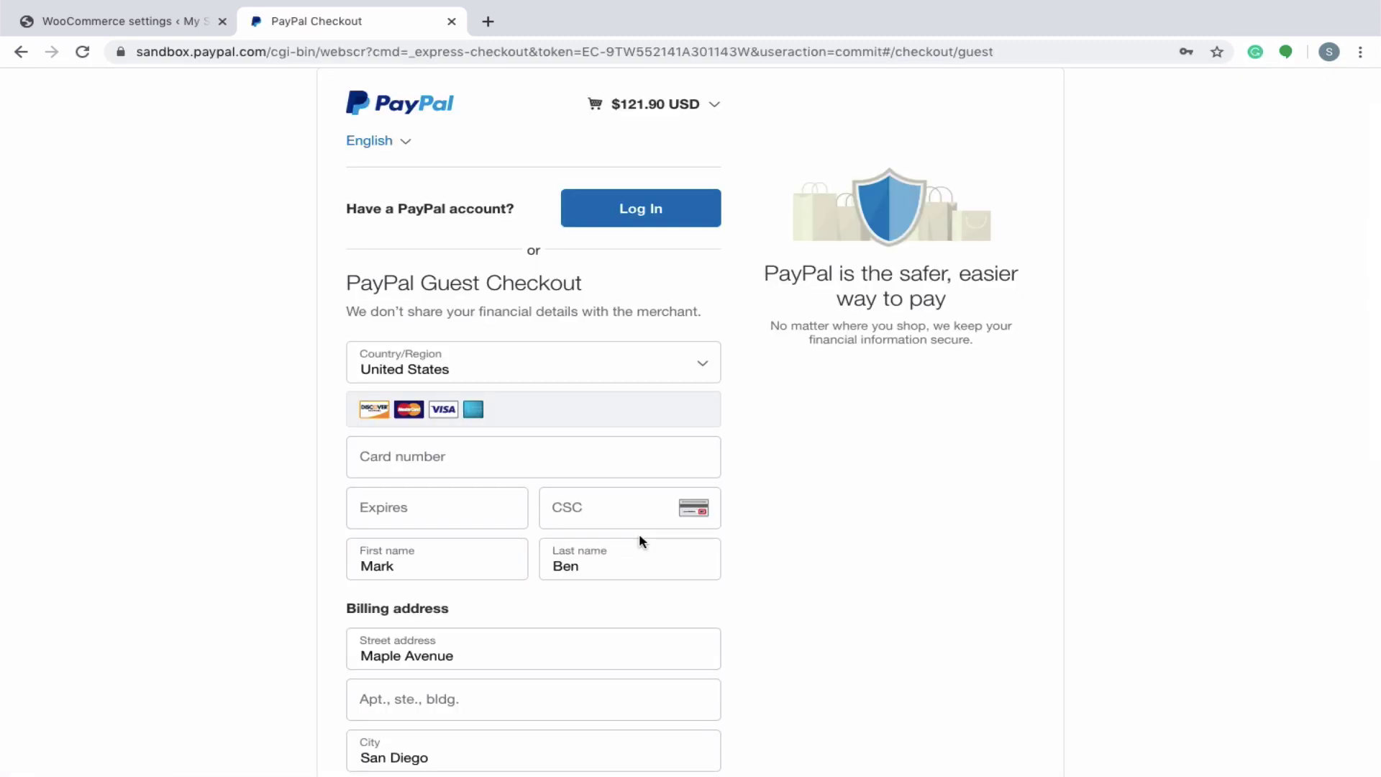
{"action": "scroll", "coordinate": [643, 542], "scroll_direction": "down", "scroll_amount": 4}
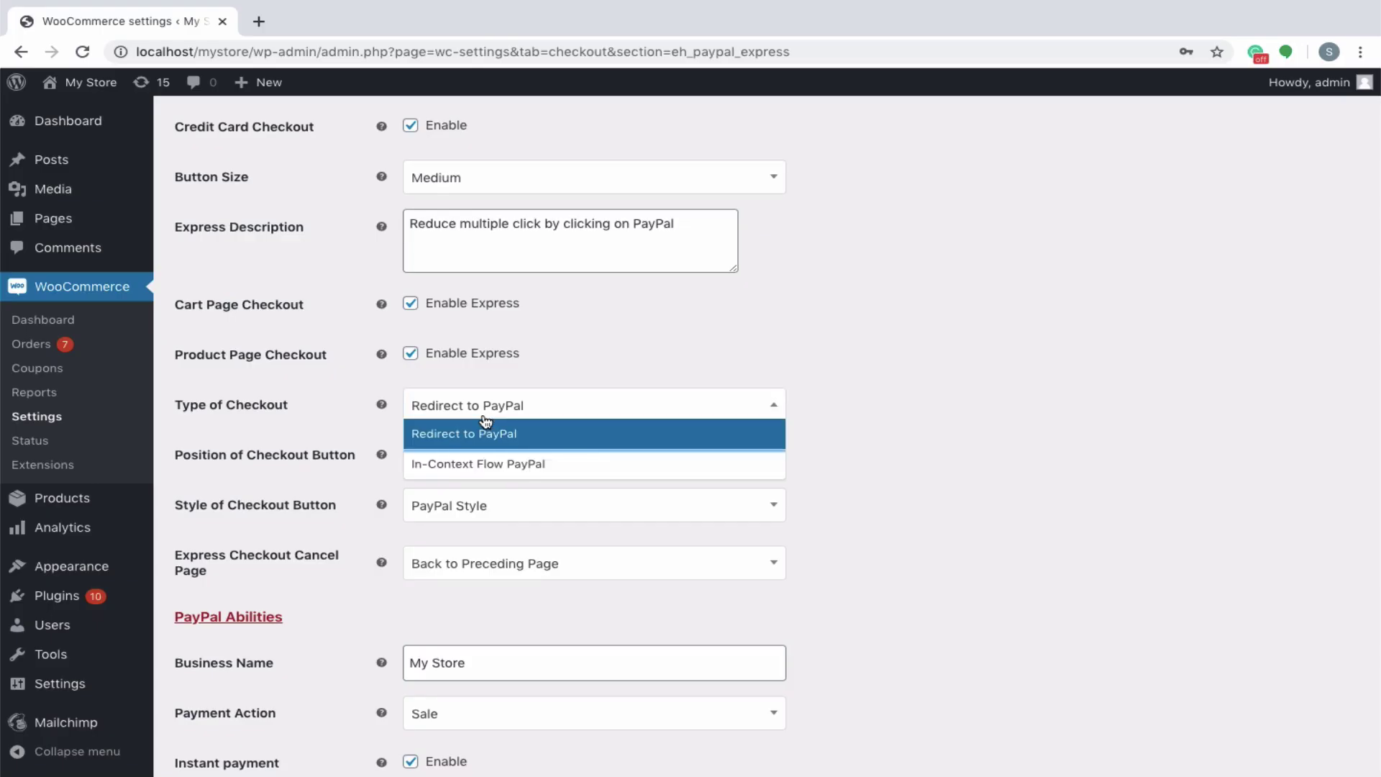
{"action": "left_click", "coordinate": [482, 464]}
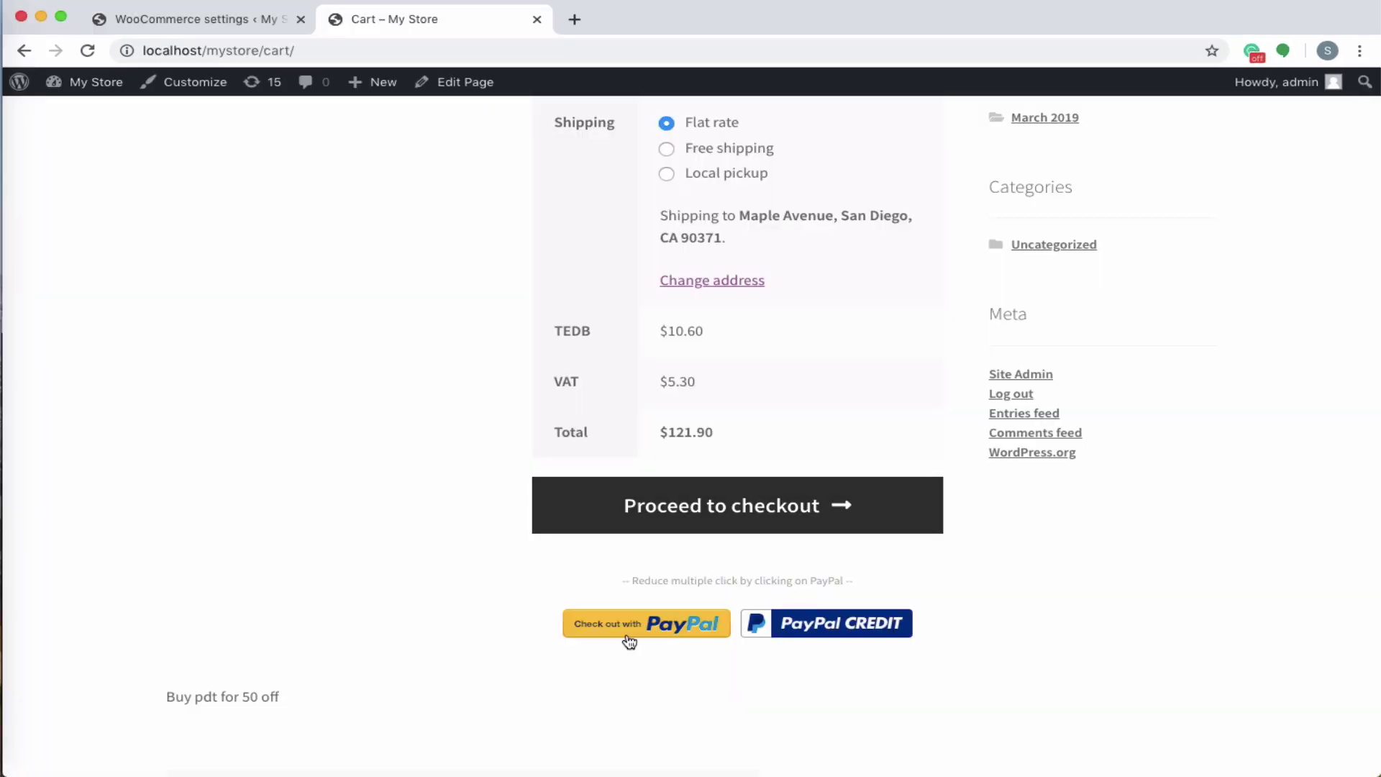
{"action": "left_click", "coordinate": [627, 633]}
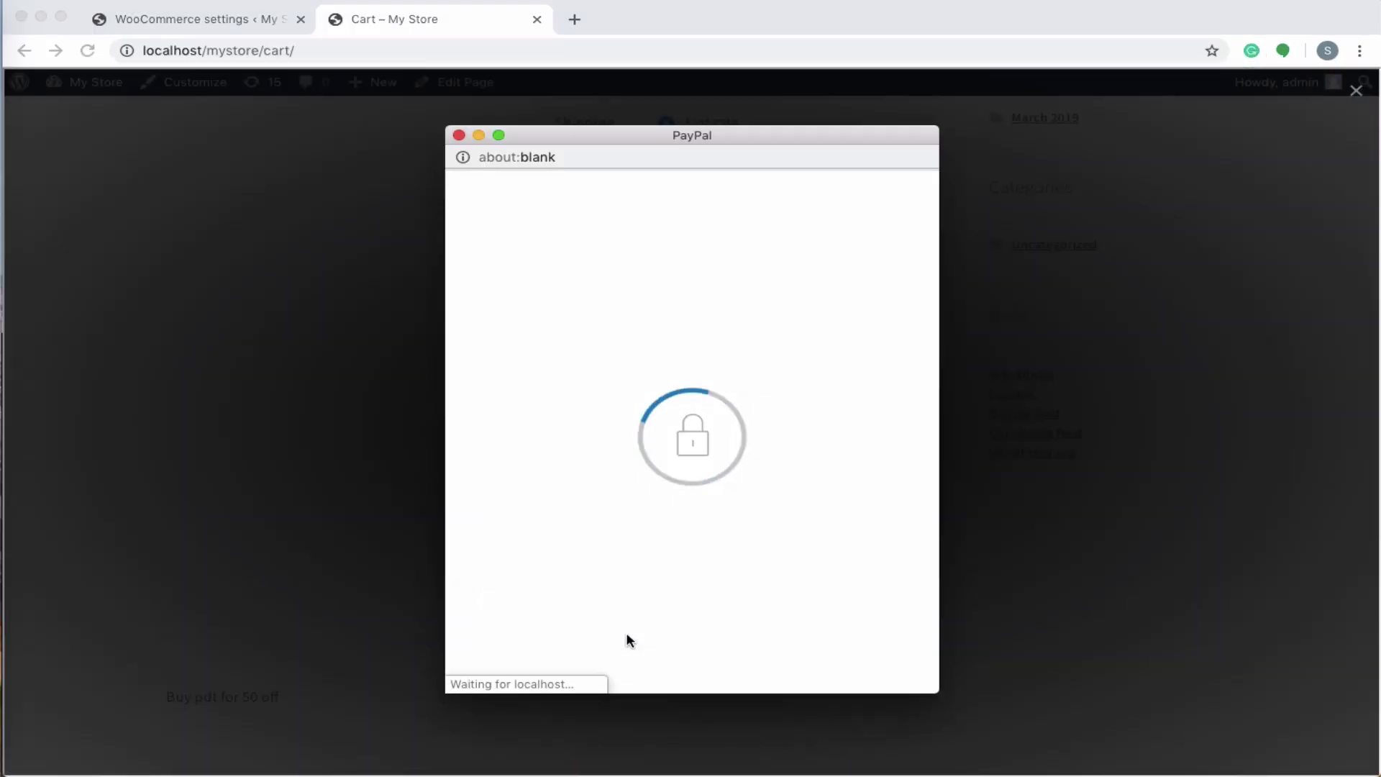
{"action": "scroll", "coordinate": [629, 614], "scroll_direction": "down", "scroll_amount": 5}
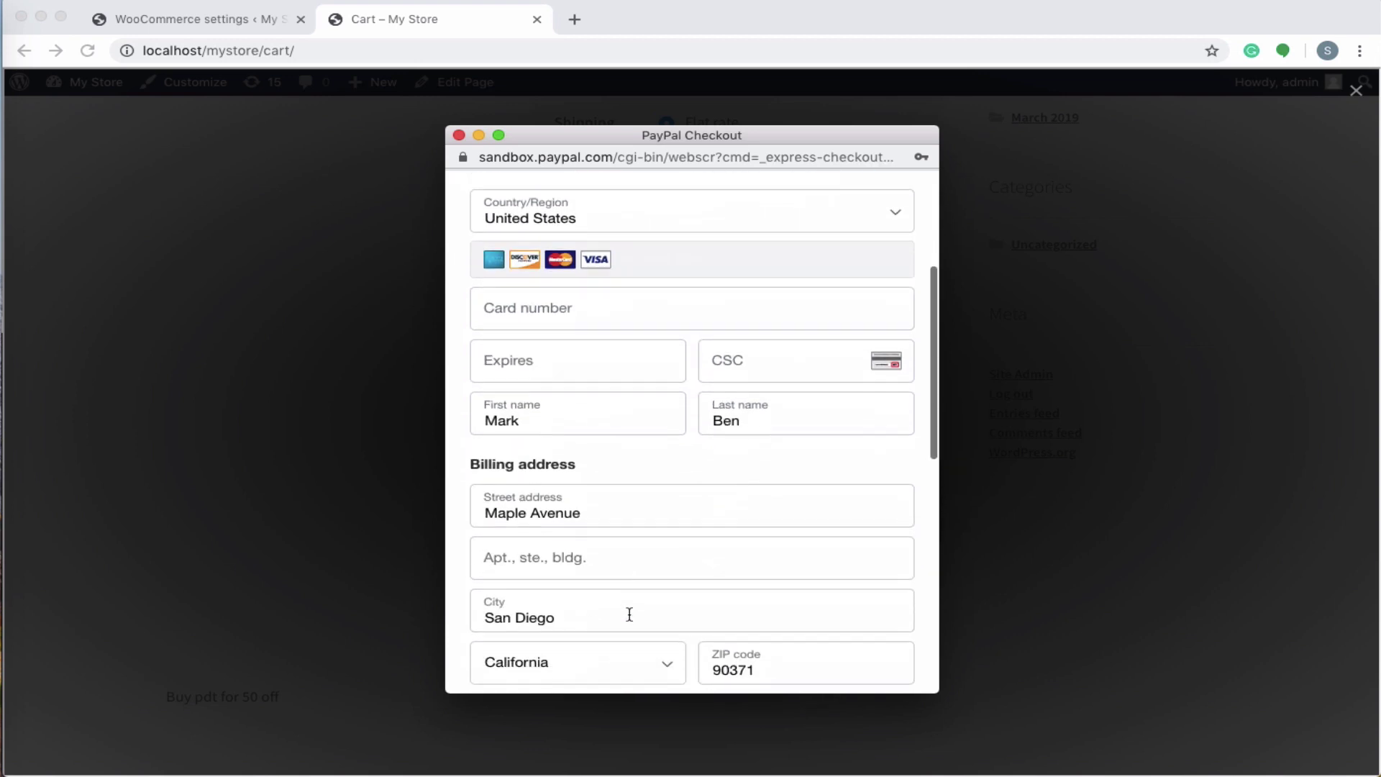
{"action": "scroll", "coordinate": [629, 614], "scroll_direction": "down", "scroll_amount": 1}
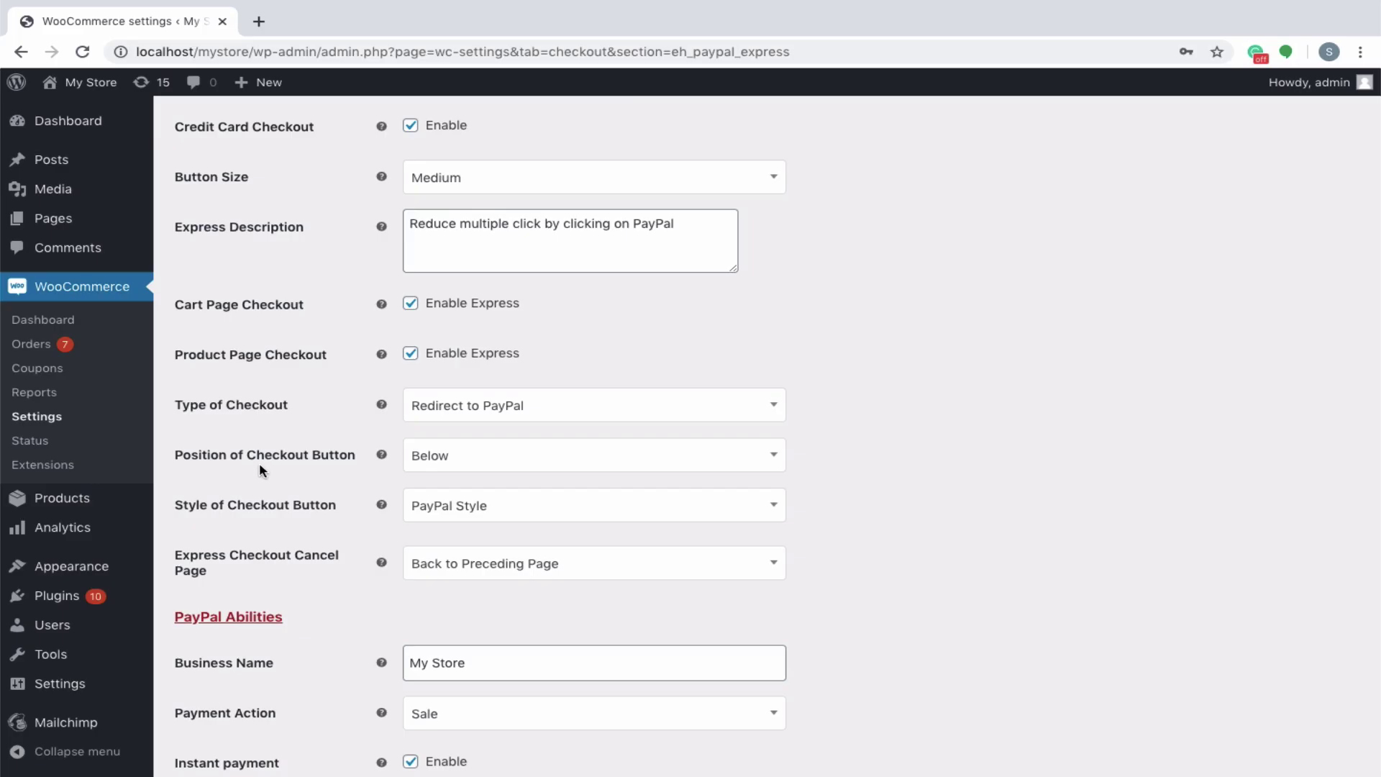
Keep the checkout button Below in PayPal Style, and redirect cancelled checkouts to a custom page
{"action": "left_click", "coordinate": [417, 466]}
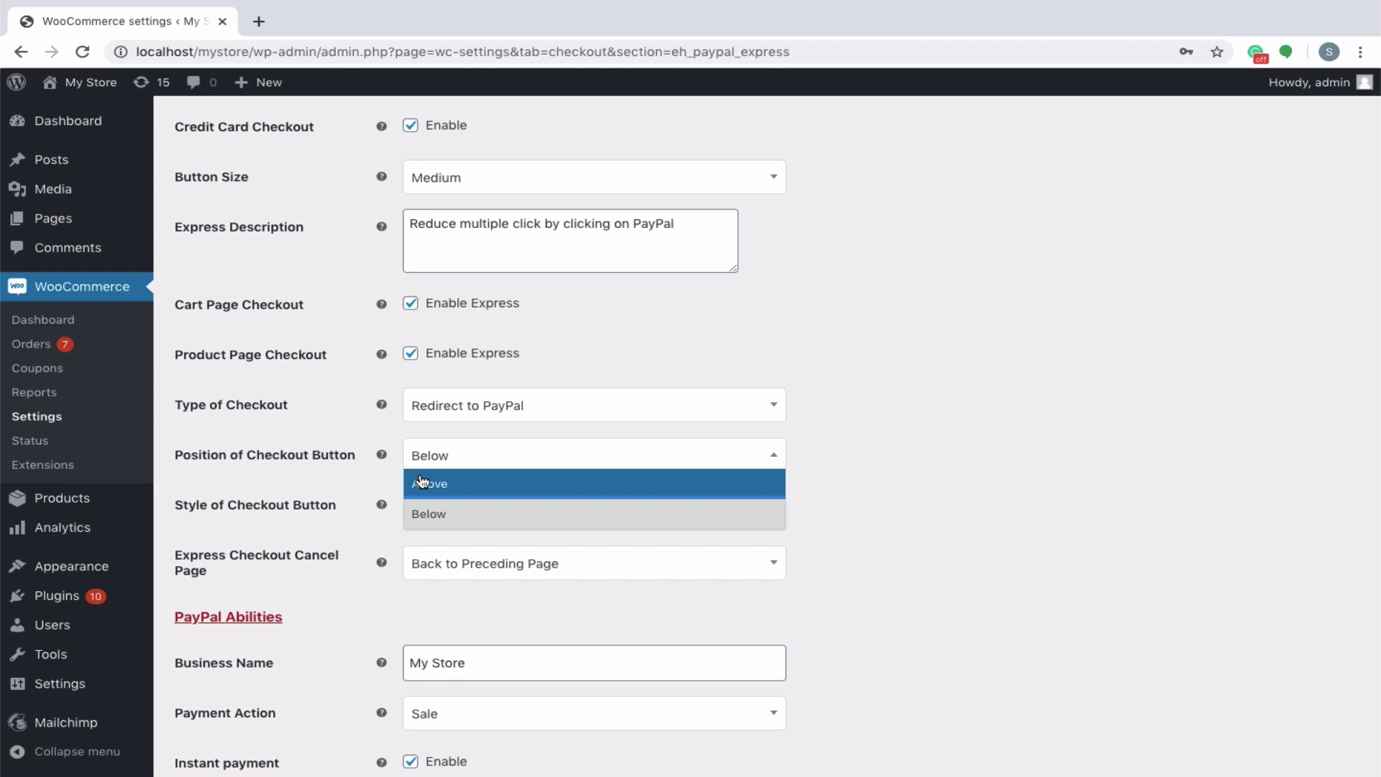
{"action": "left_click", "coordinate": [423, 512]}
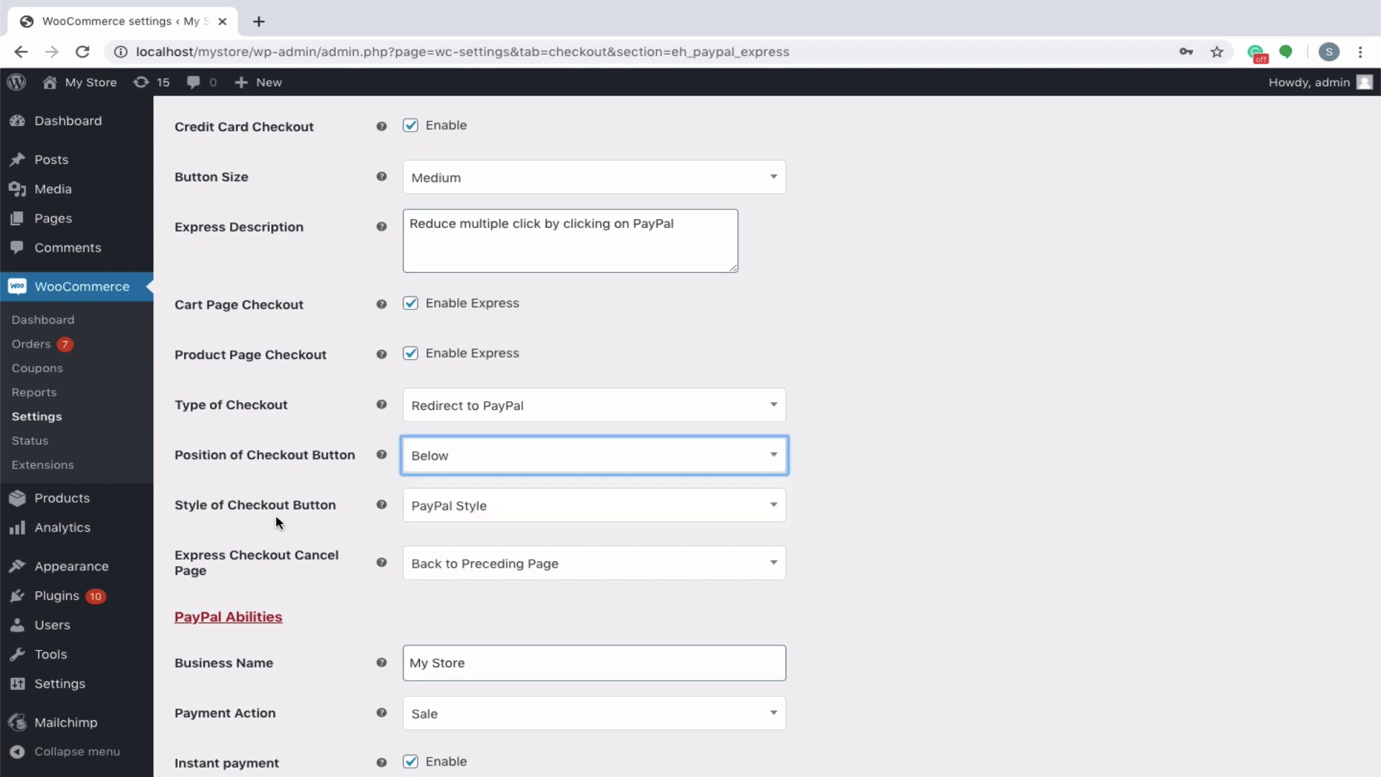
{"action": "left_click", "coordinate": [435, 510]}
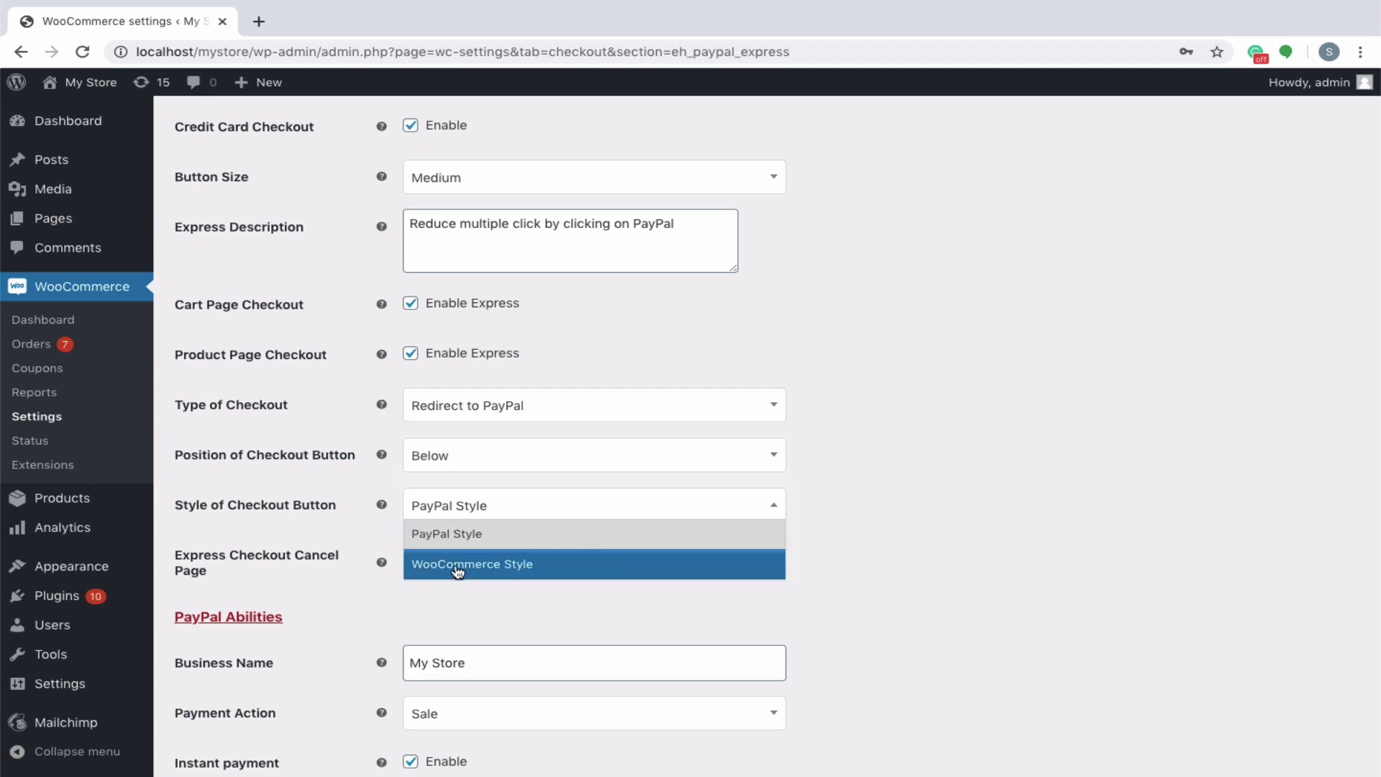
{"action": "left_click", "coordinate": [479, 541]}
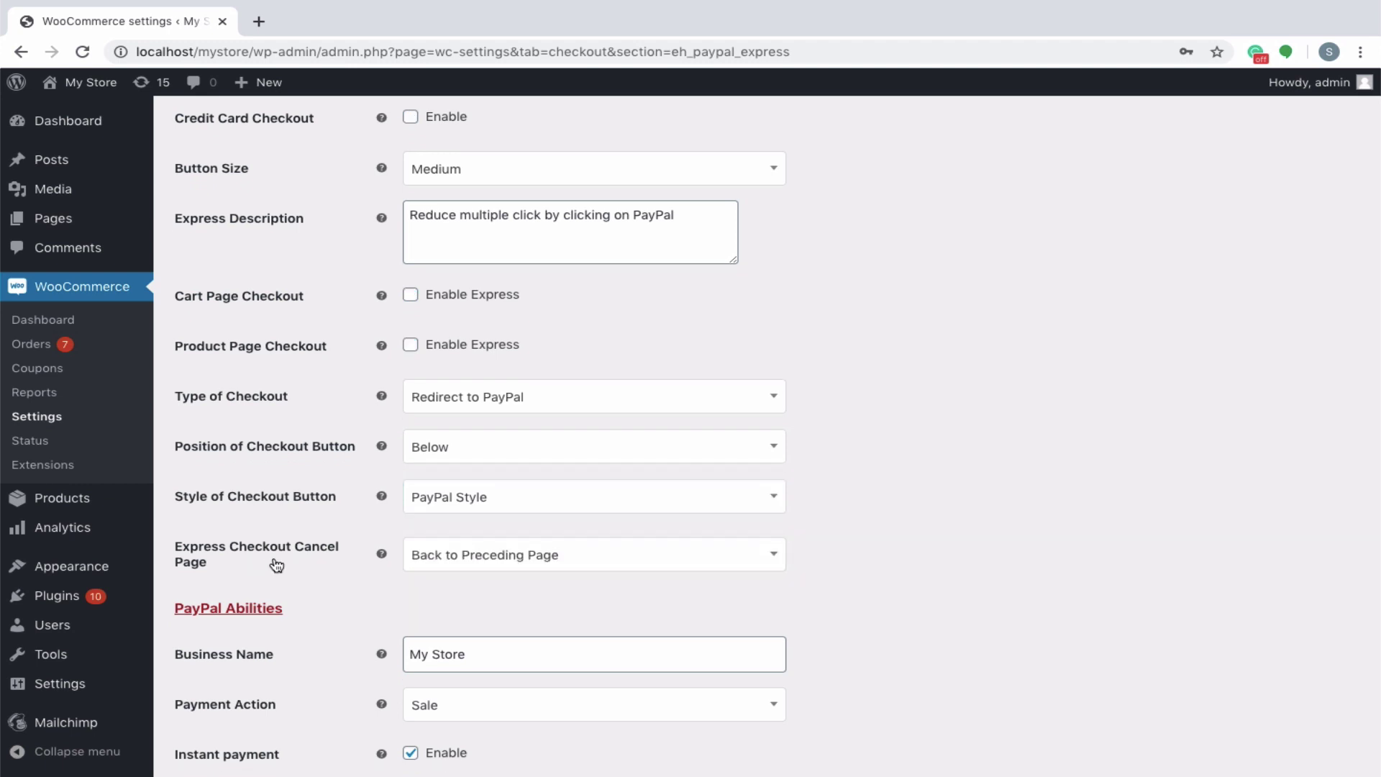
{"action": "left_click", "coordinate": [463, 571]}
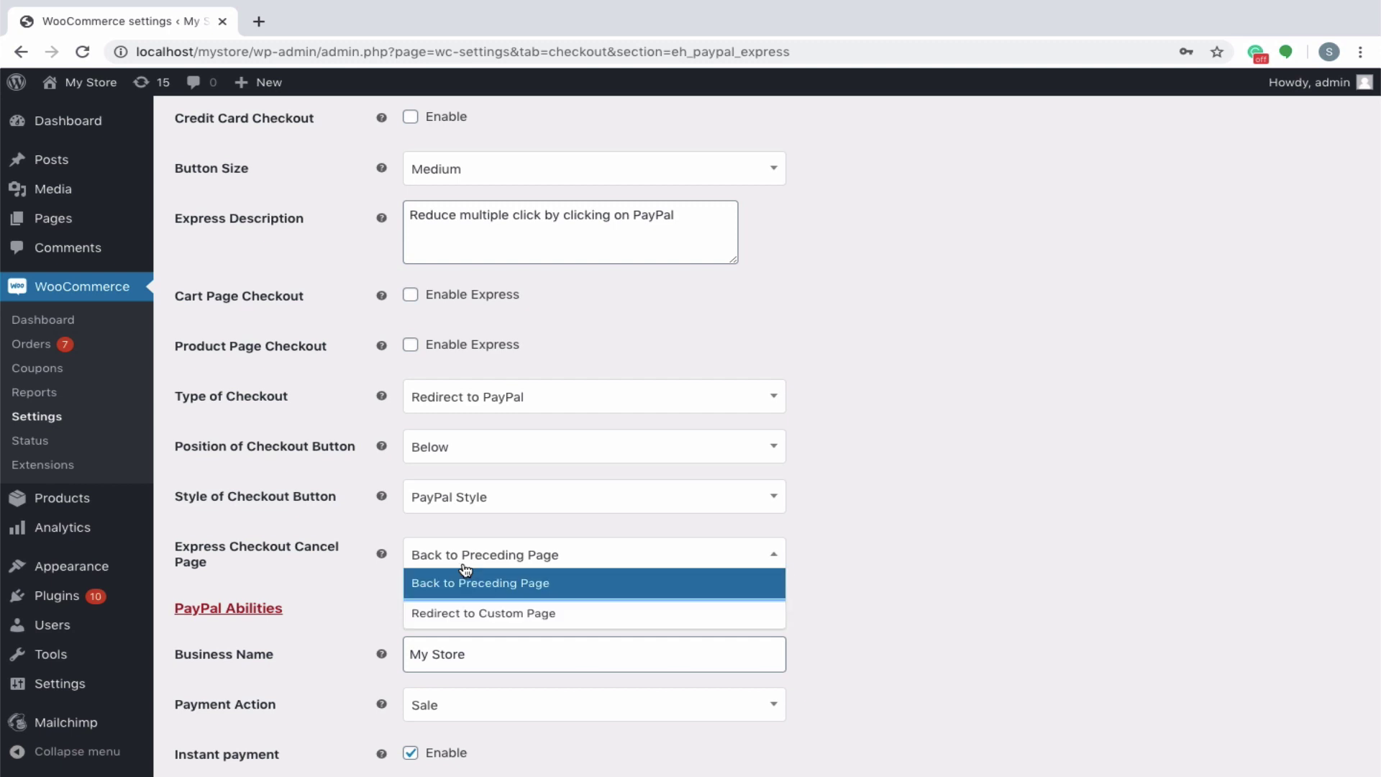
{"action": "left_click", "coordinate": [466, 620]}
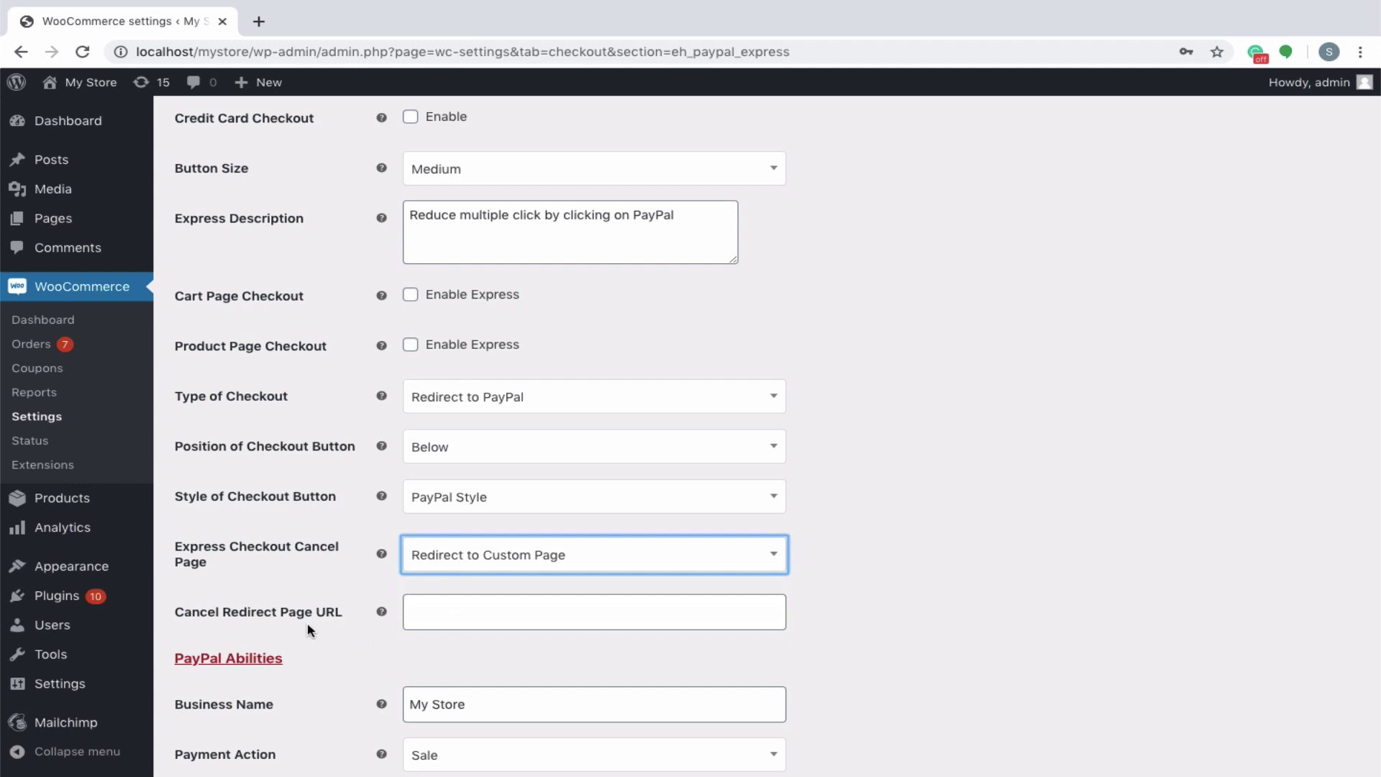
{"action": "left_click", "coordinate": [435, 618]}
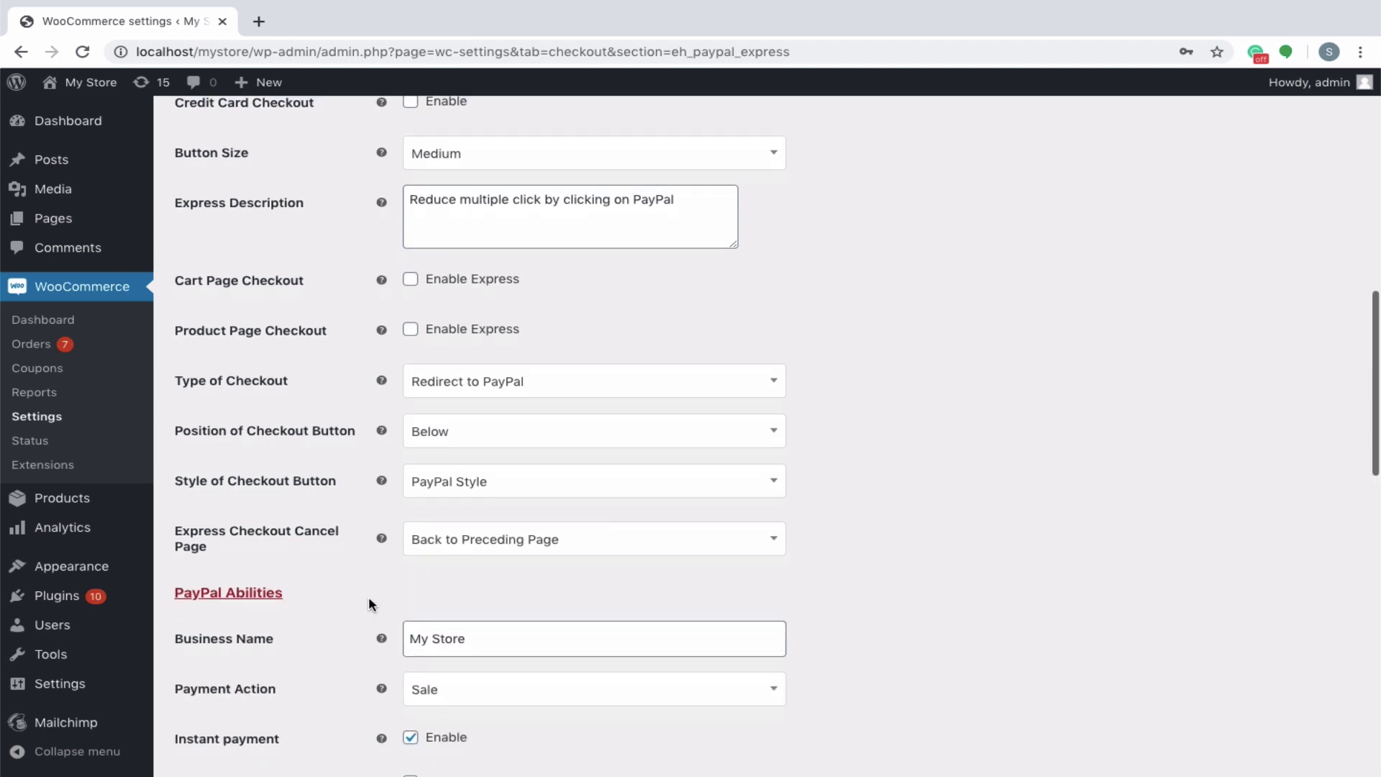
Edit the Business Name field and open the Payment Action choices
{"action": "scroll", "coordinate": [368, 597], "scroll_direction": "down", "scroll_amount": 2}
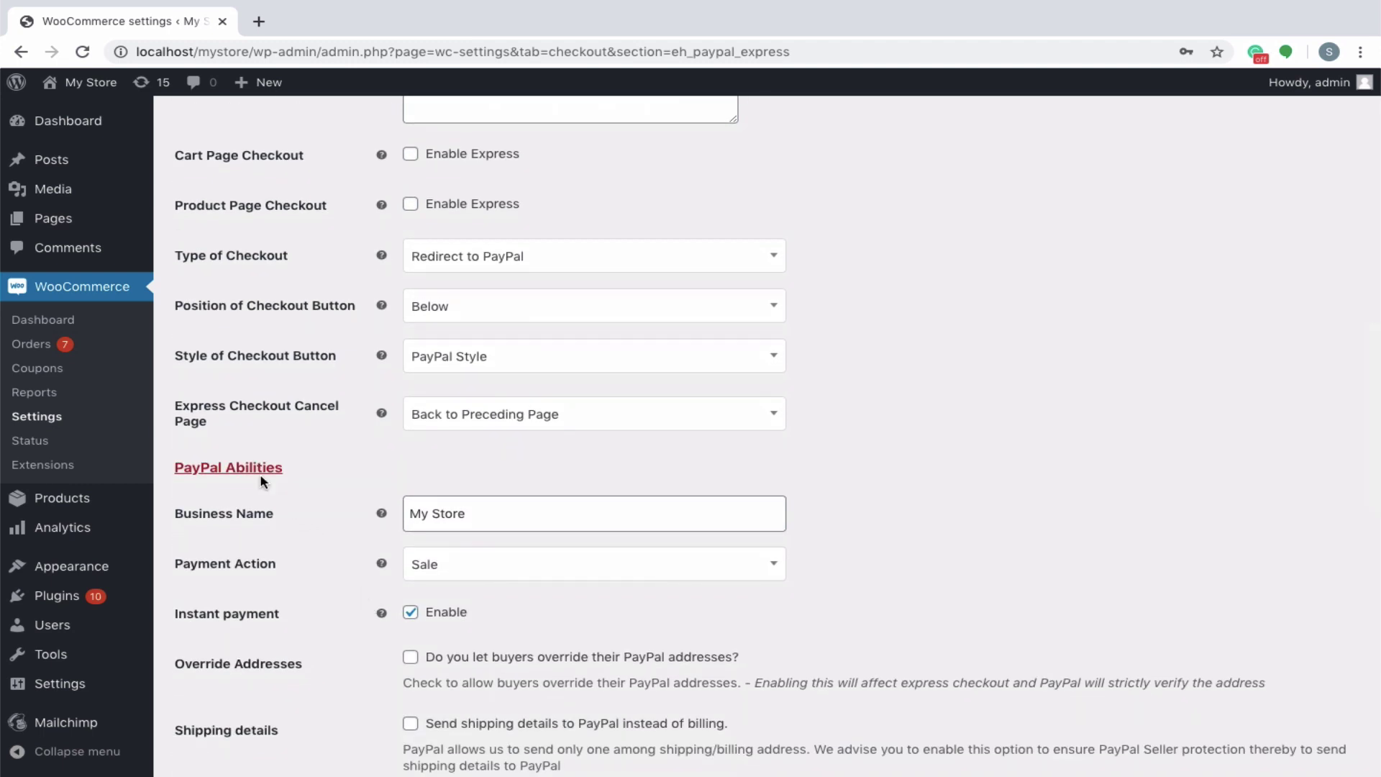
{"action": "left_click", "coordinate": [478, 525]}
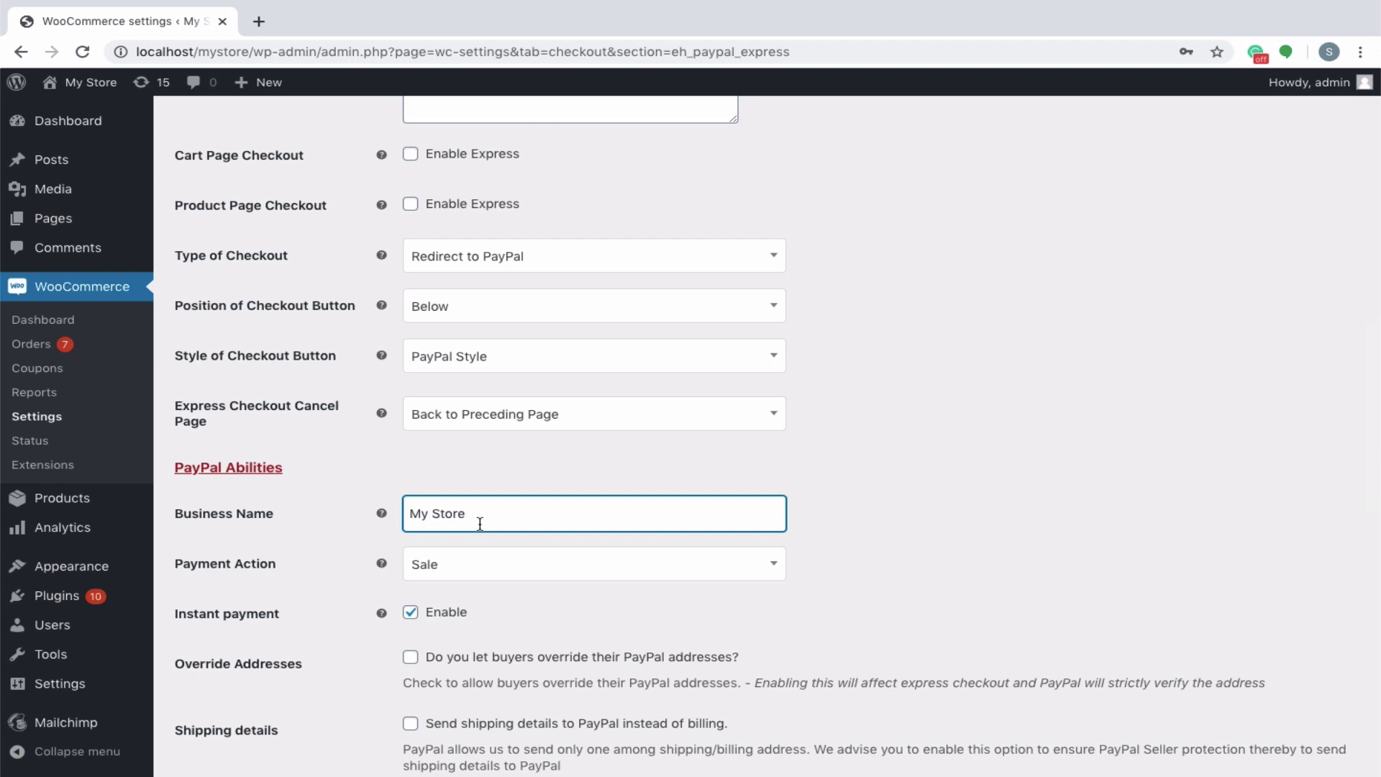
{"action": "key", "text": "Tab"}
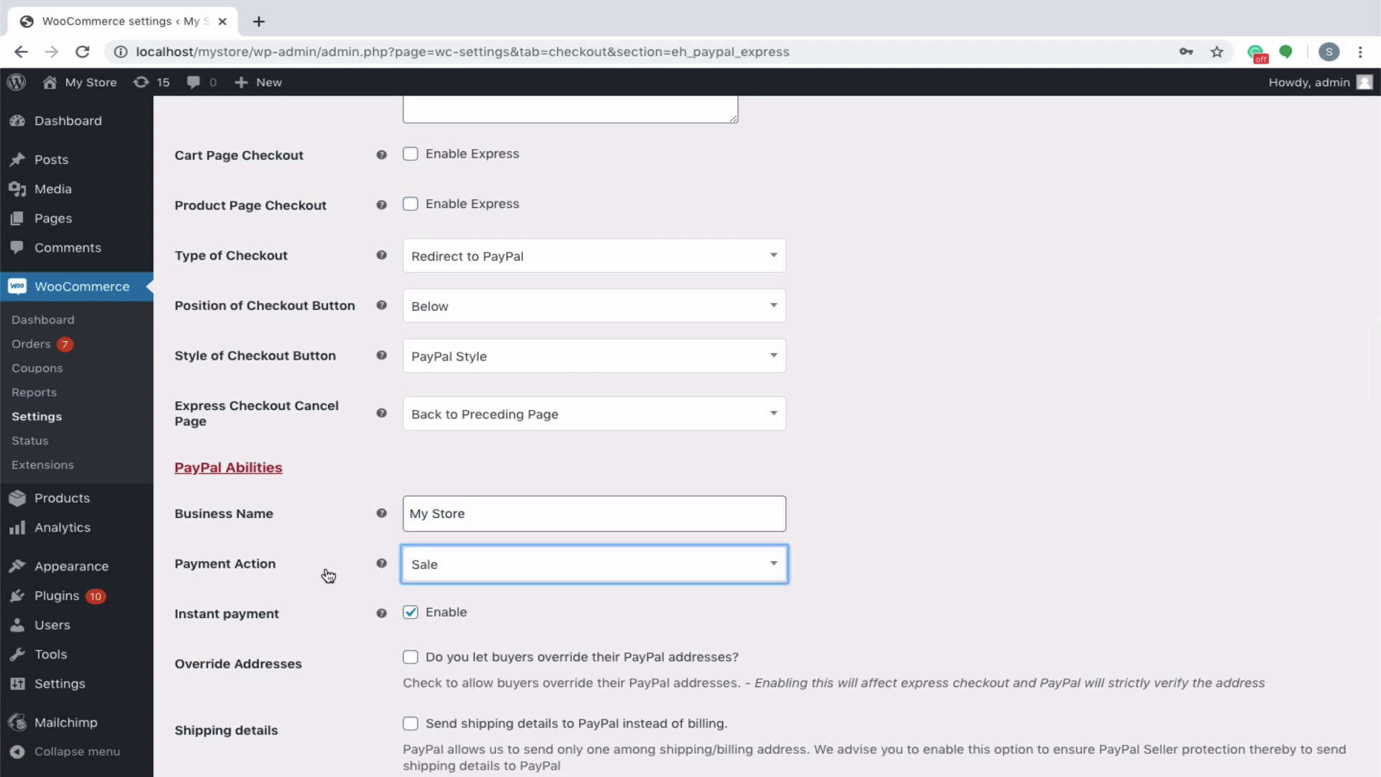
{"action": "left_click", "coordinate": [474, 576]}
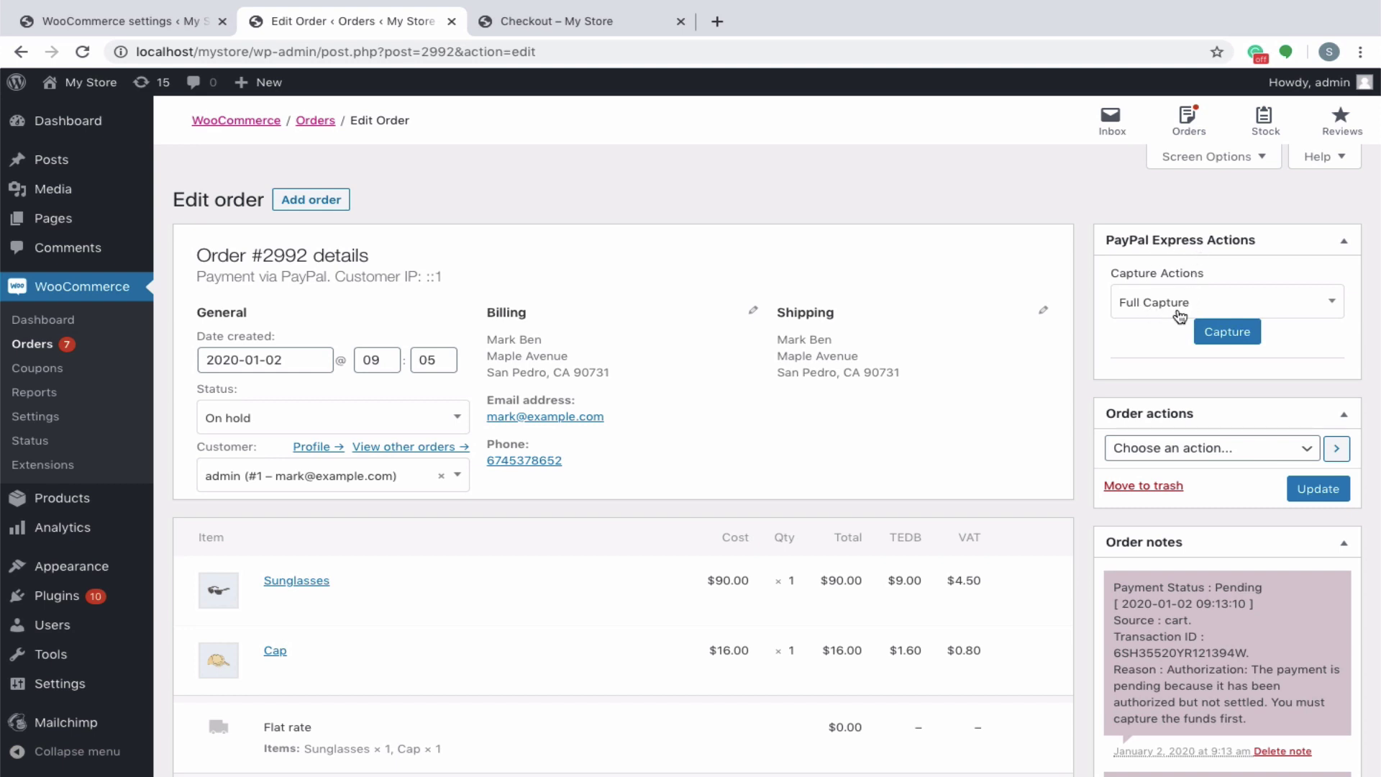
Capture the authorized payment with Full Capture, confirm it, and dismiss the success message
{"action": "left_click", "coordinate": [1210, 332]}
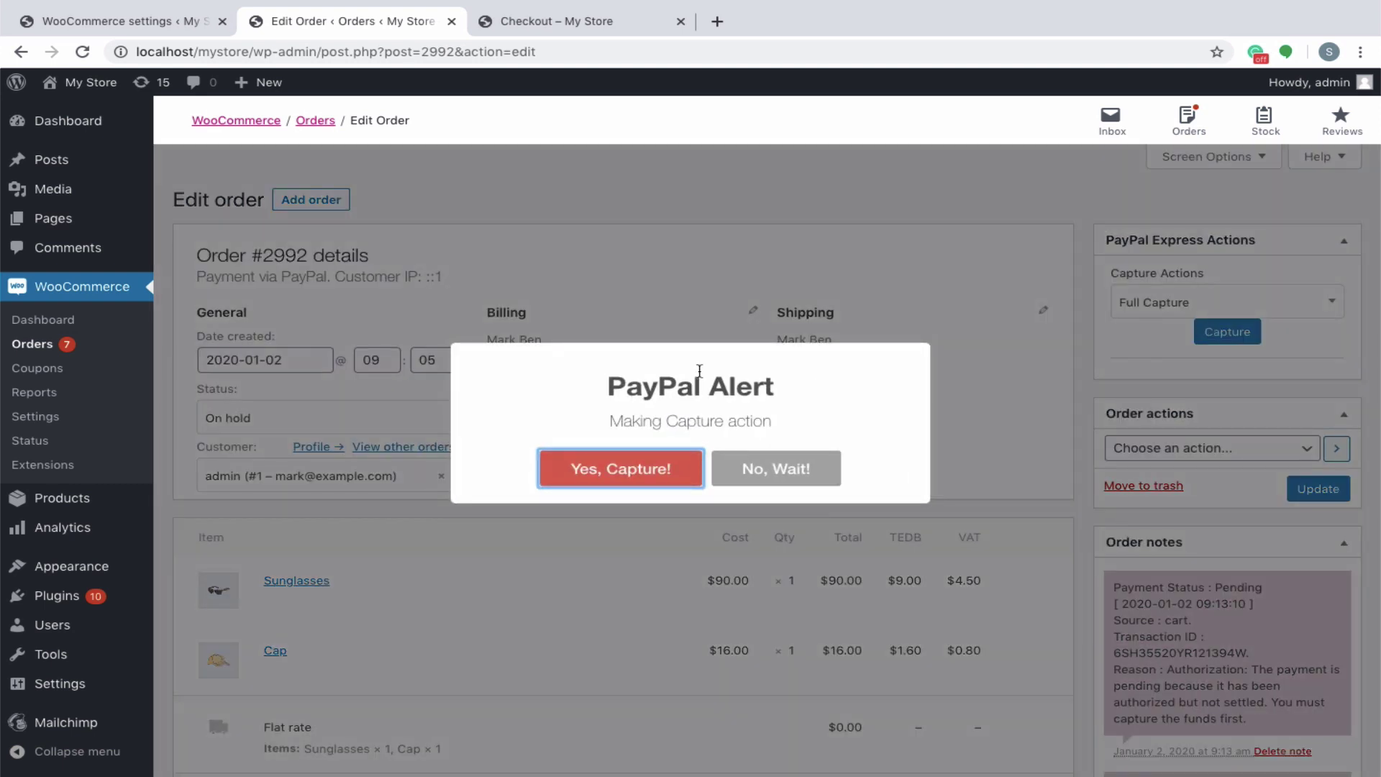
{"action": "left_click", "coordinate": [622, 470]}
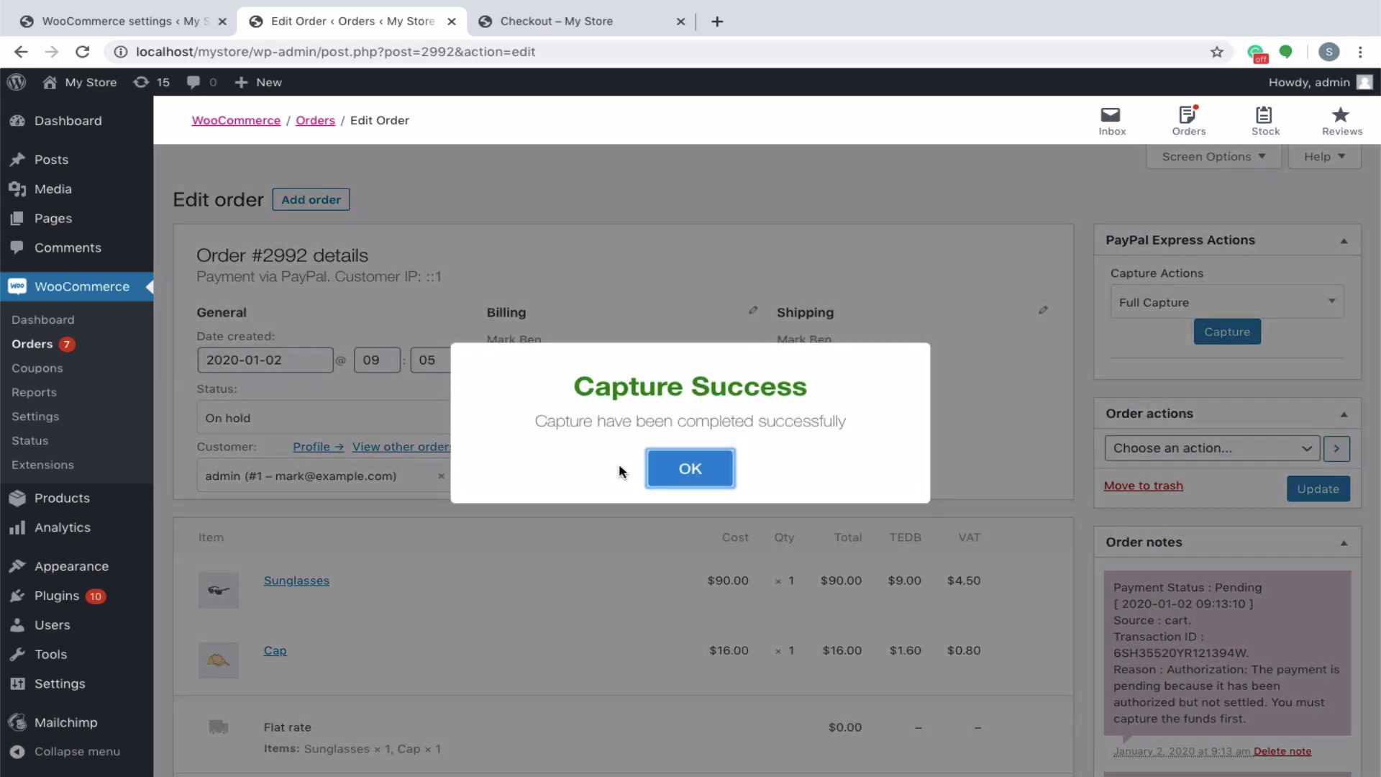
{"action": "left_click", "coordinate": [687, 469]}
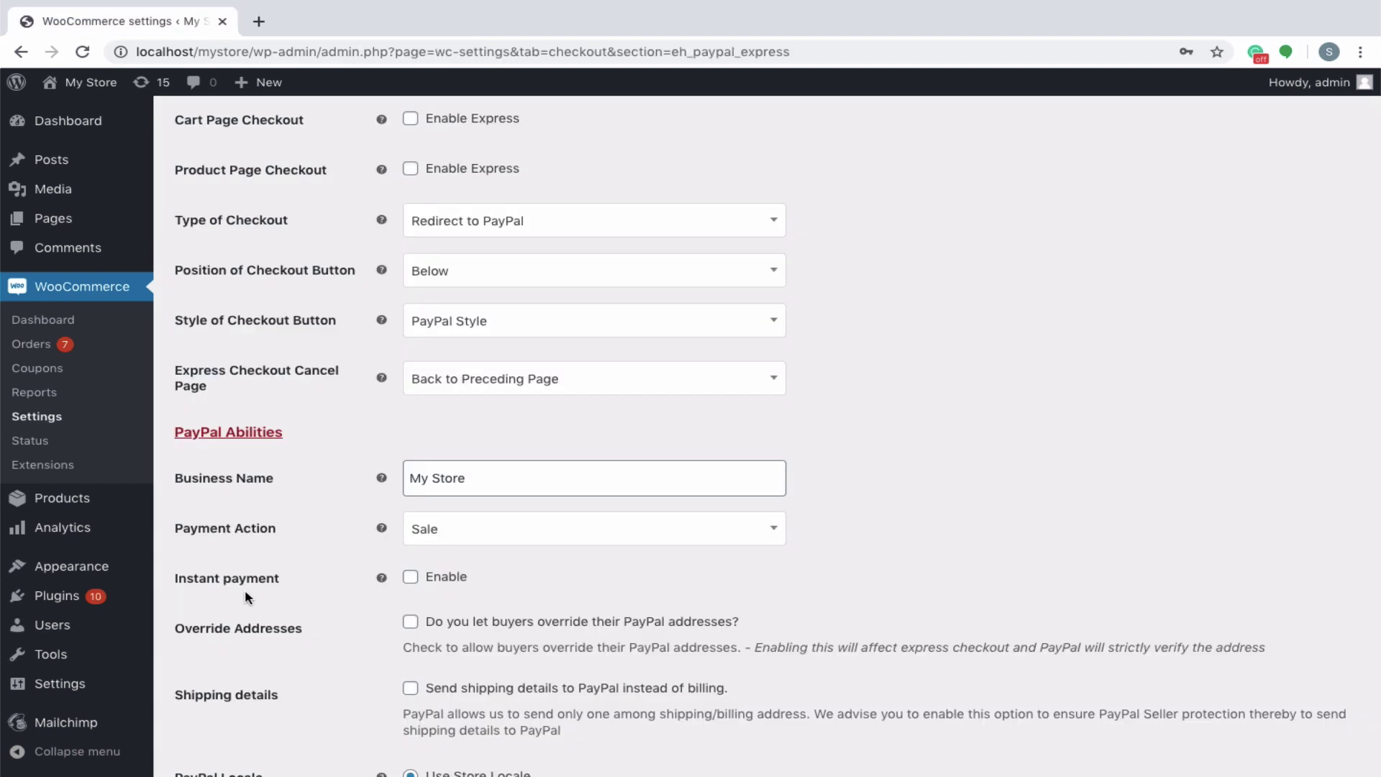
Enable Instant payment and send shipping details to PayPal instead of billing, leaving Override Addresses off
{"action": "left_click", "coordinate": [414, 580]}
{"action": "scroll", "coordinate": [293, 642], "scroll_direction": "down", "scroll_amount": 3}
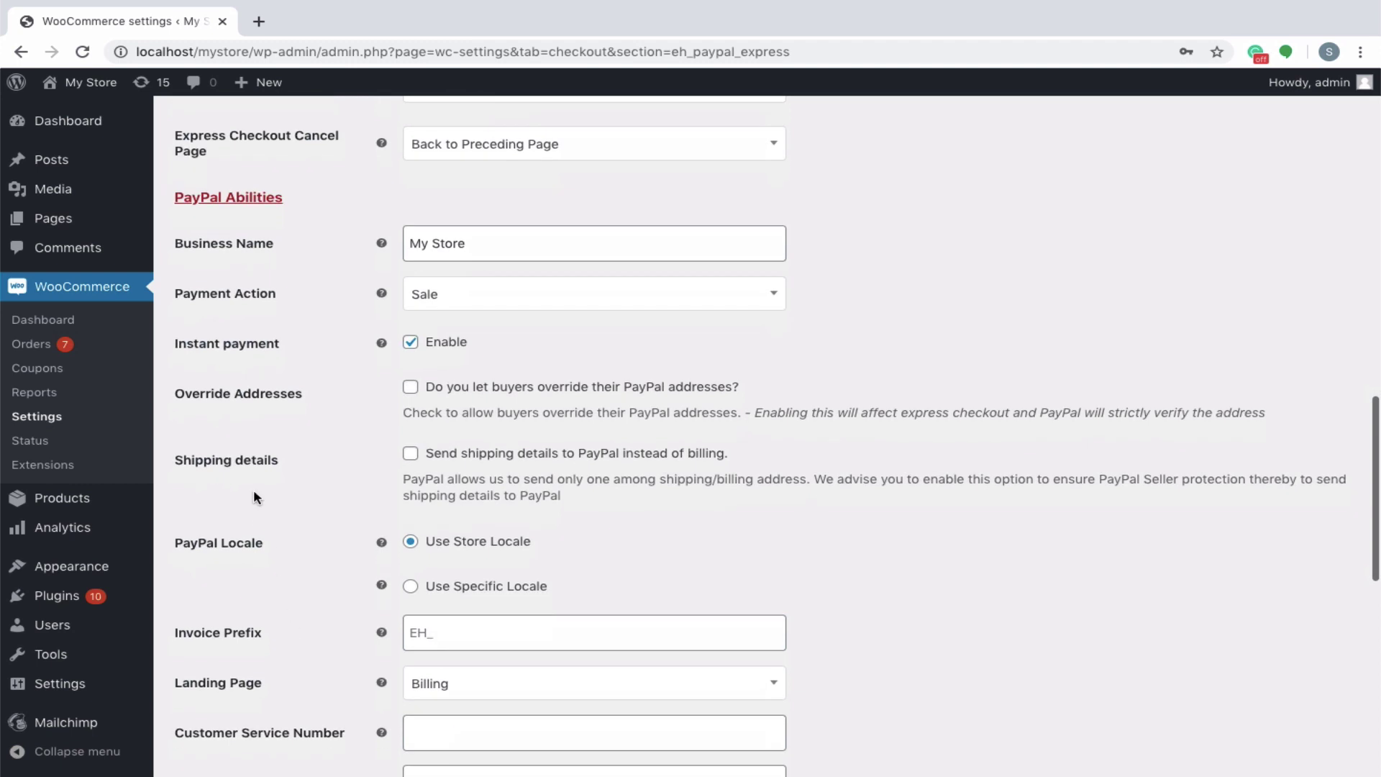
{"action": "left_click", "coordinate": [411, 388]}
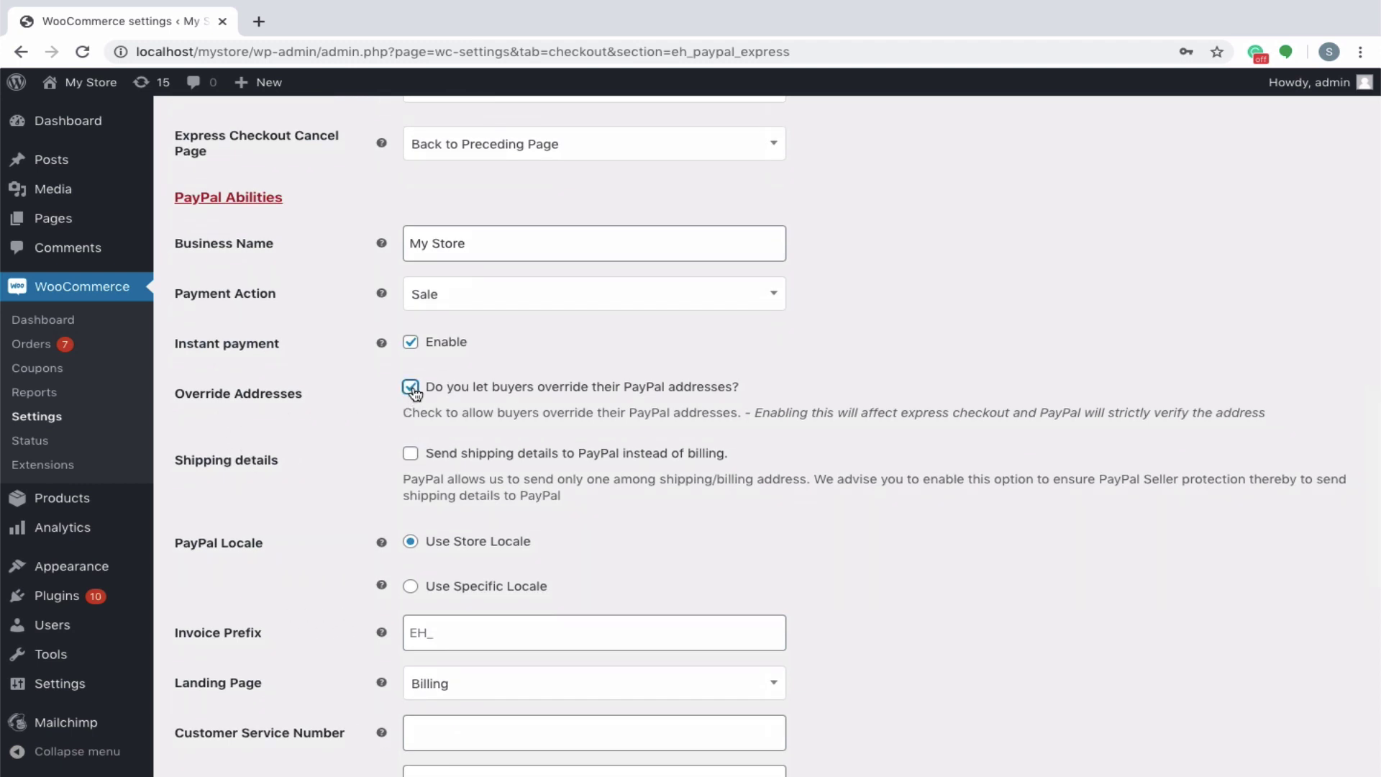
{"action": "left_click", "coordinate": [411, 388]}
{"action": "left_click", "coordinate": [422, 417]}
{"action": "left_click", "coordinate": [410, 454]}
Set PayPal Locale to Use Specific Locale and search the locale list, currently English (United States)
{"action": "scroll", "coordinate": [193, 373], "scroll_direction": "down", "scroll_amount": 3}
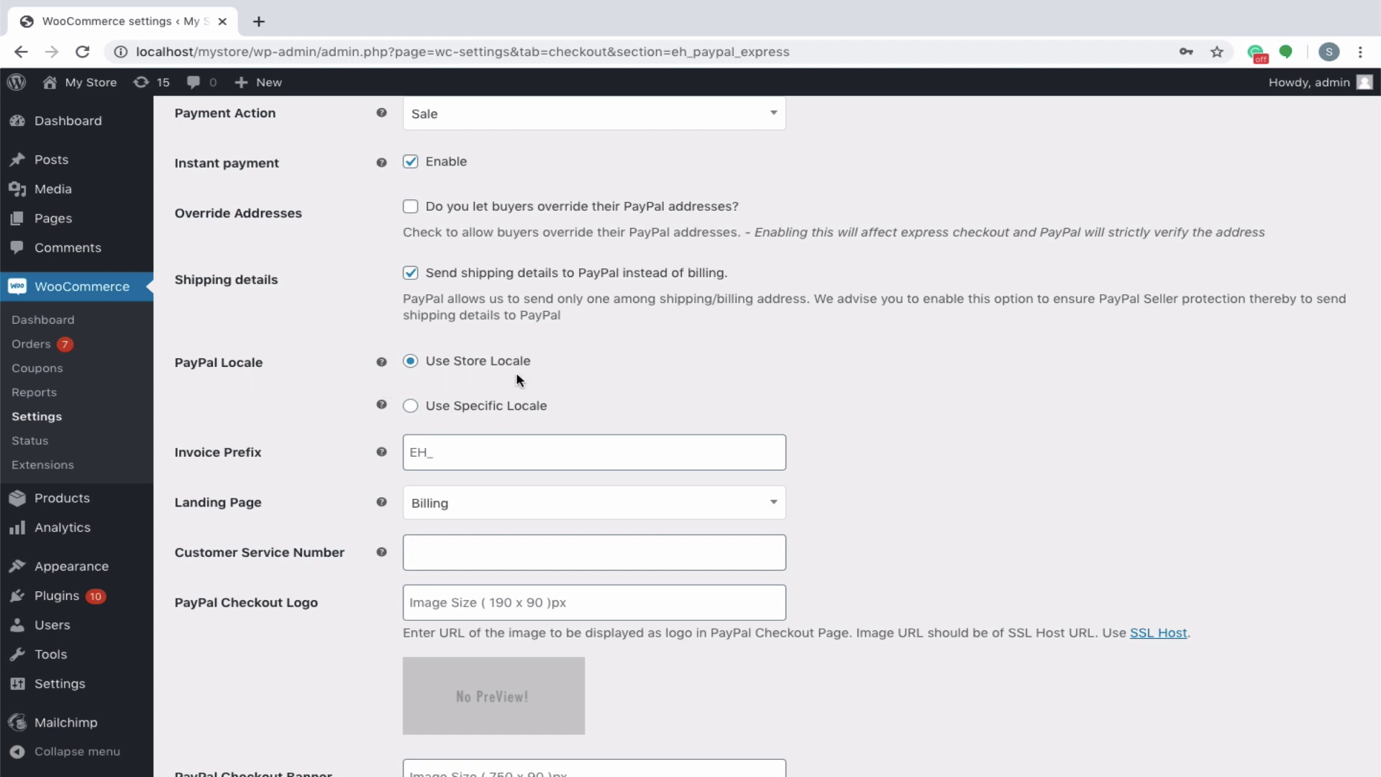
{"action": "left_click", "coordinate": [418, 408]}
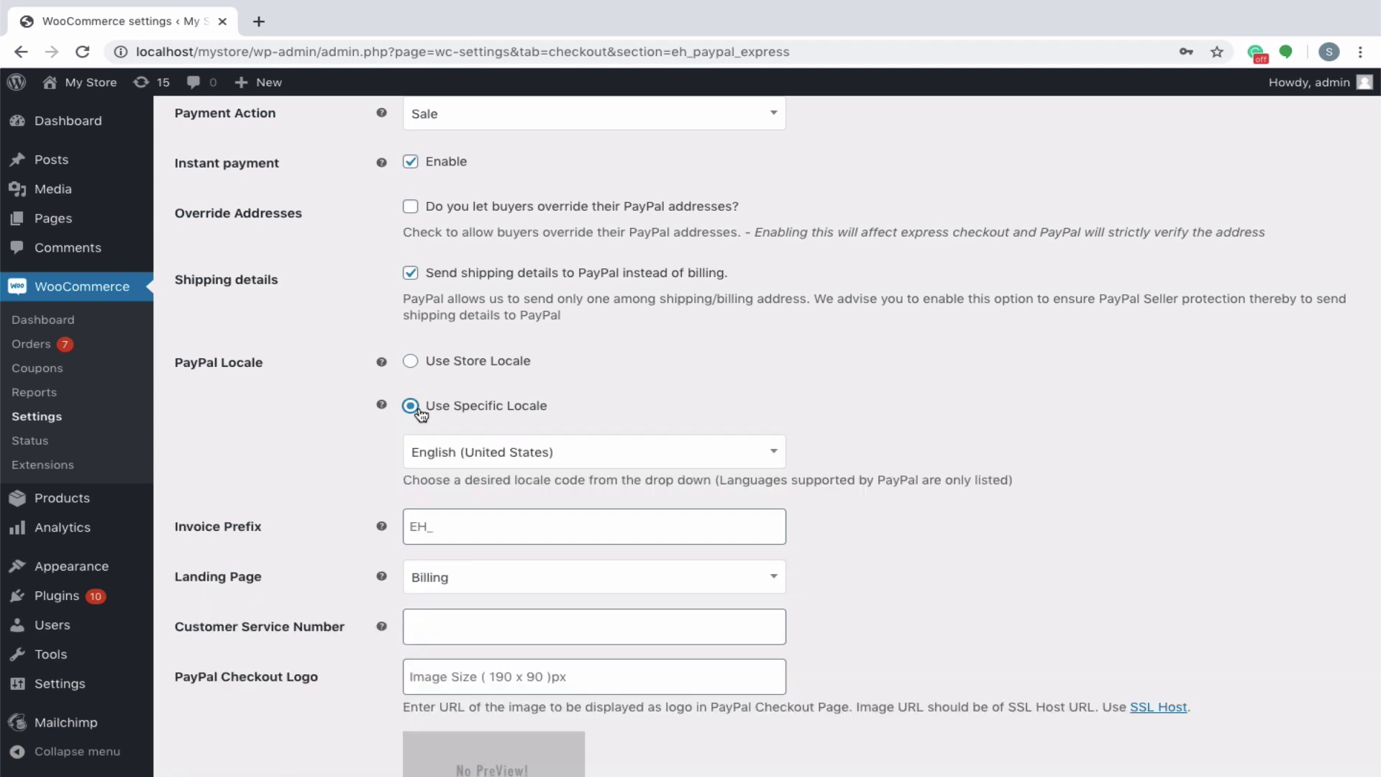
{"action": "left_click", "coordinate": [479, 458]}
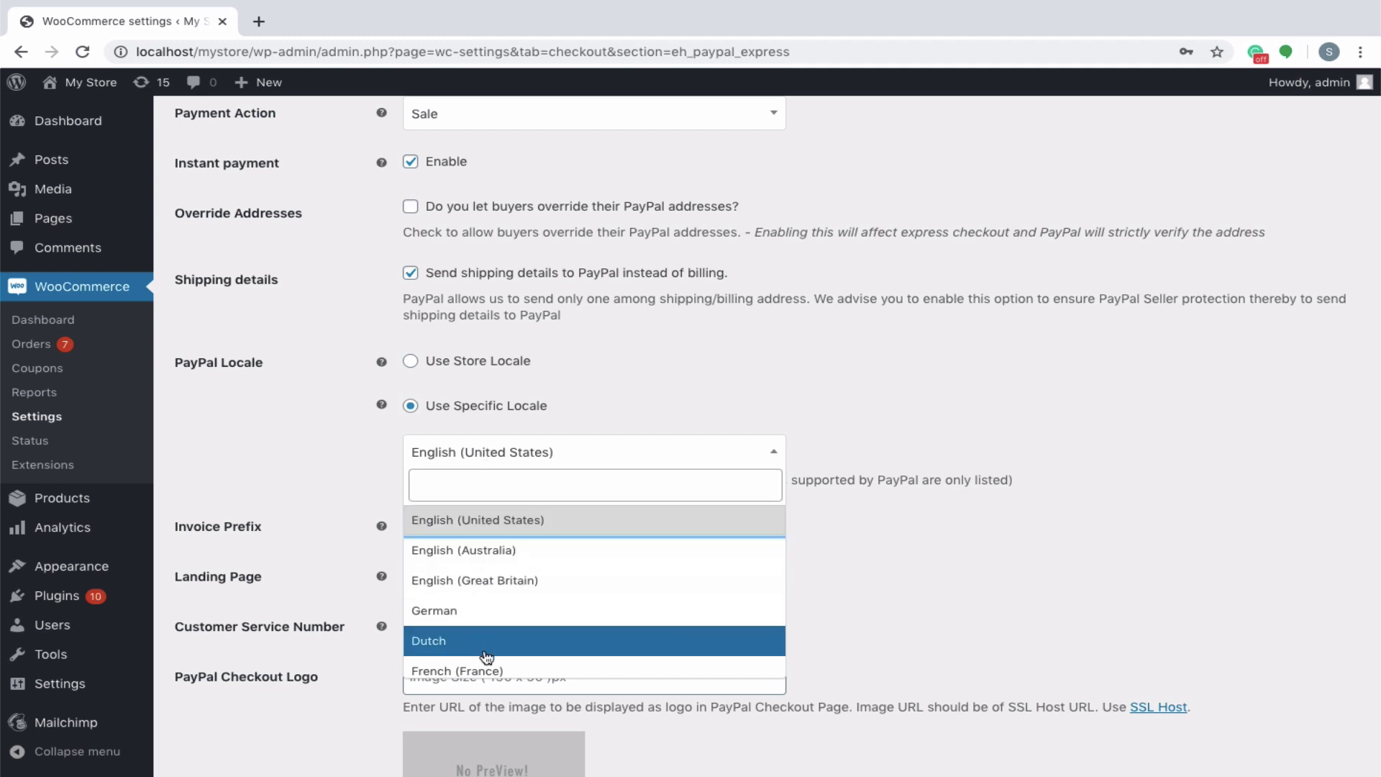
{"action": "left_click", "coordinate": [539, 492]}
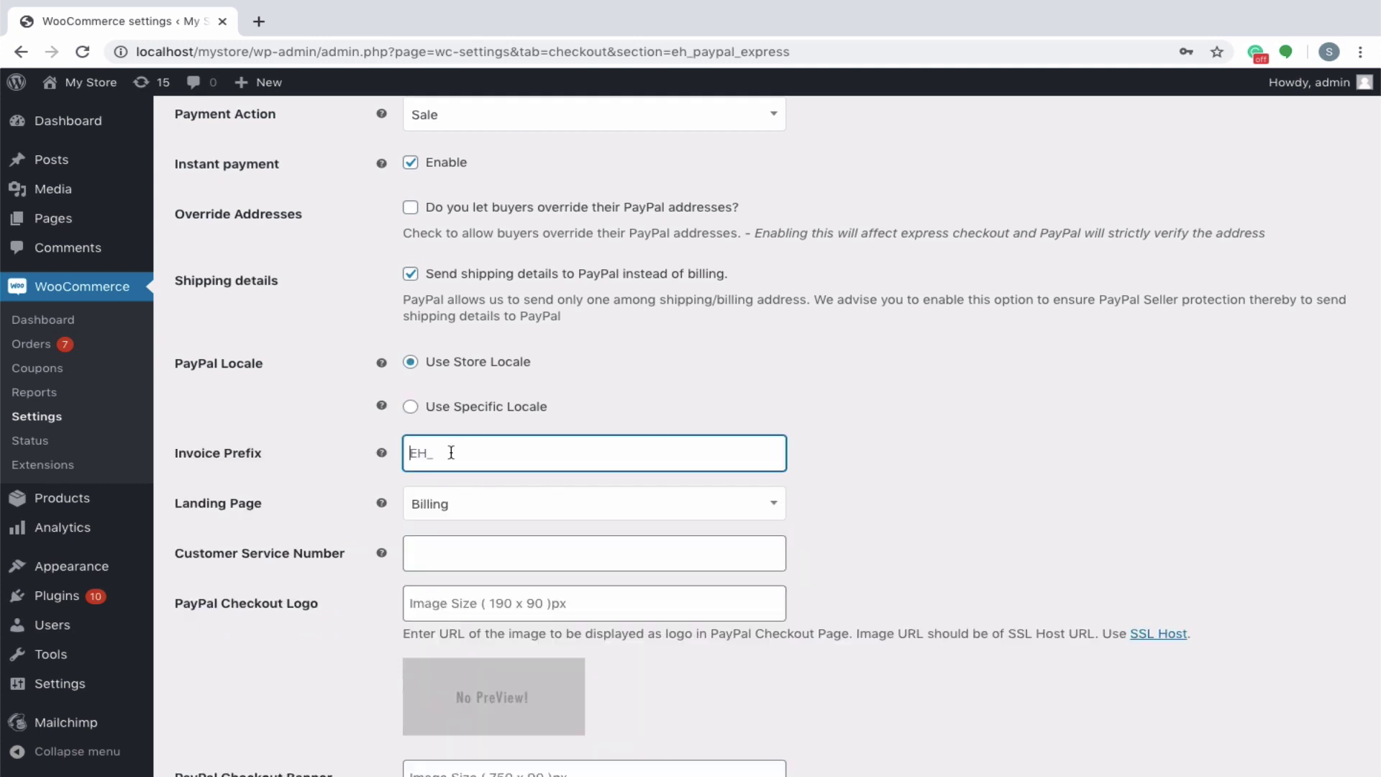
Set the invoice prefix to INV_
{"action": "key", "text": "BackSpace"}
{"action": "key", "text": "BackSpace"}
{"action": "key", "text": "BackSpace"}
{"action": "type", "text": "INV_"}
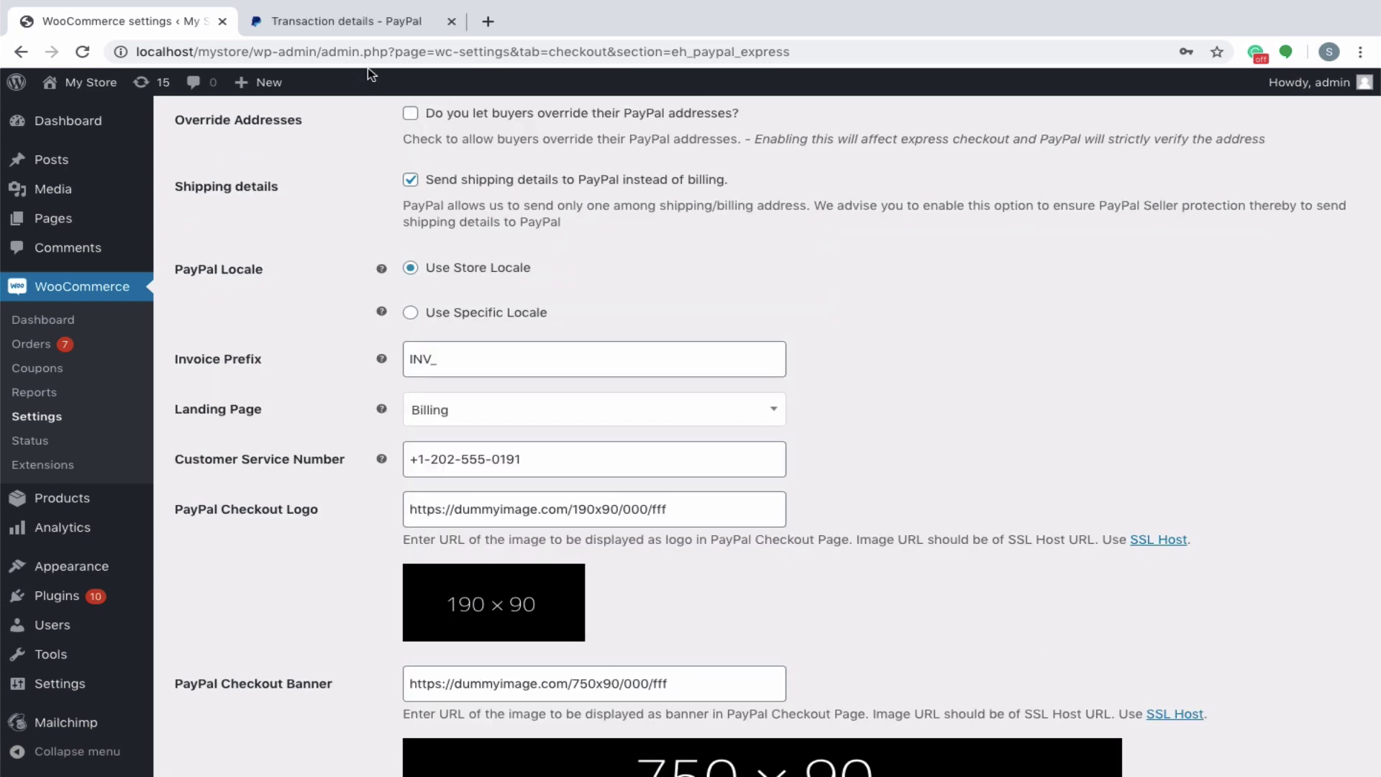
{"action": "left_click", "coordinate": [352, 21]}
{"action": "scroll", "coordinate": [629, 532], "scroll_direction": "down", "scroll_amount": 2}
{"action": "scroll", "coordinate": [629, 533], "scroll_direction": "down", "scroll_amount": 10}
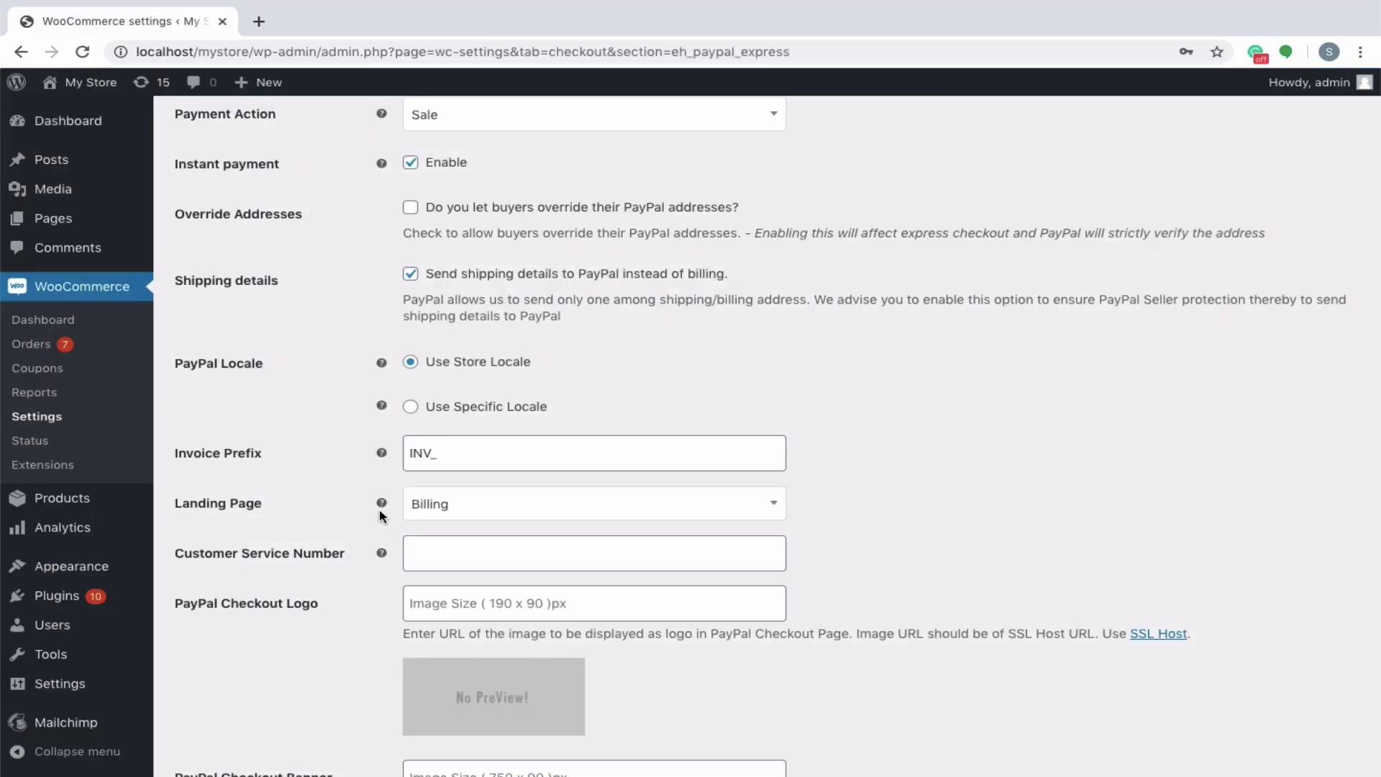
Choose Billing as the landing page and enter the customer service phone number
{"action": "left_click", "coordinate": [426, 511]}
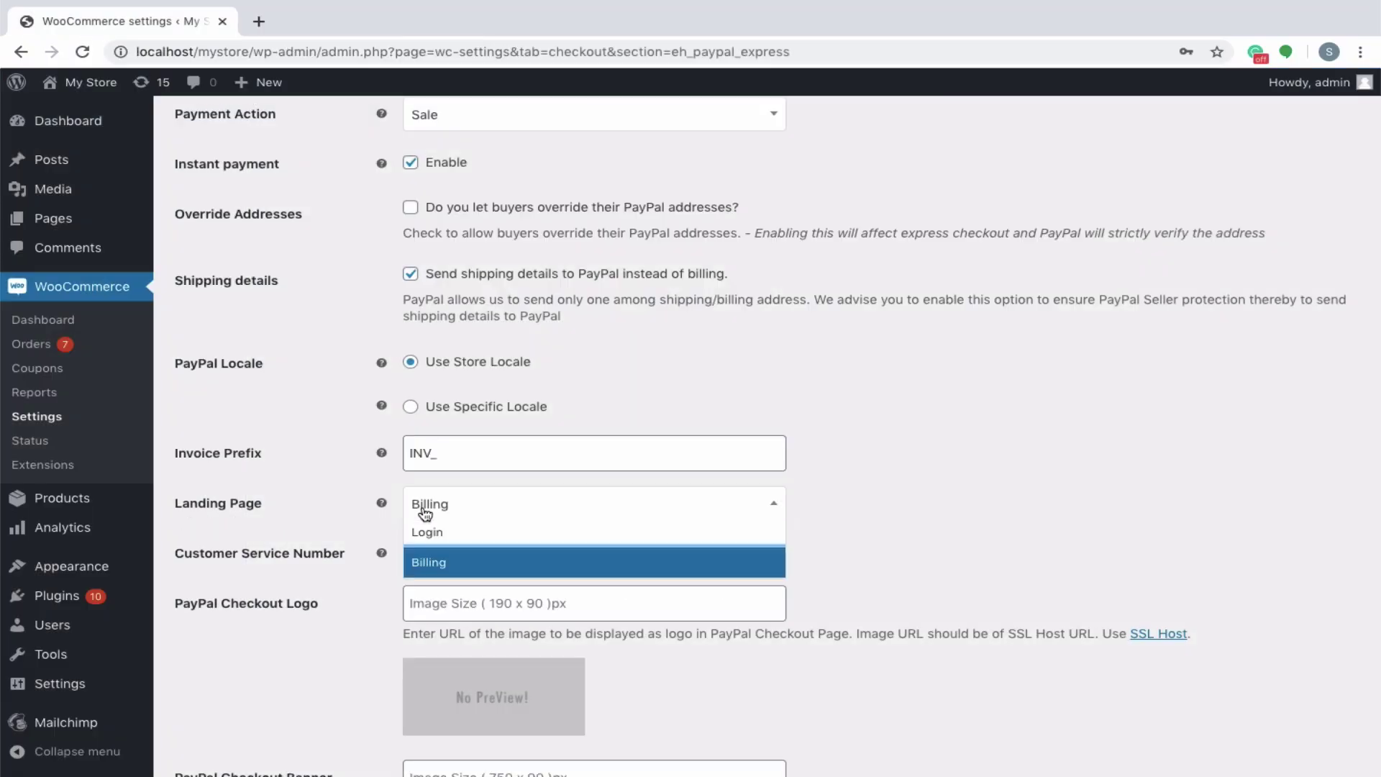
{"action": "left_click", "coordinate": [436, 563]}
{"action": "scroll", "coordinate": [249, 237], "scroll_direction": "down", "scroll_amount": 5}
{"action": "left_click", "coordinate": [455, 222]}
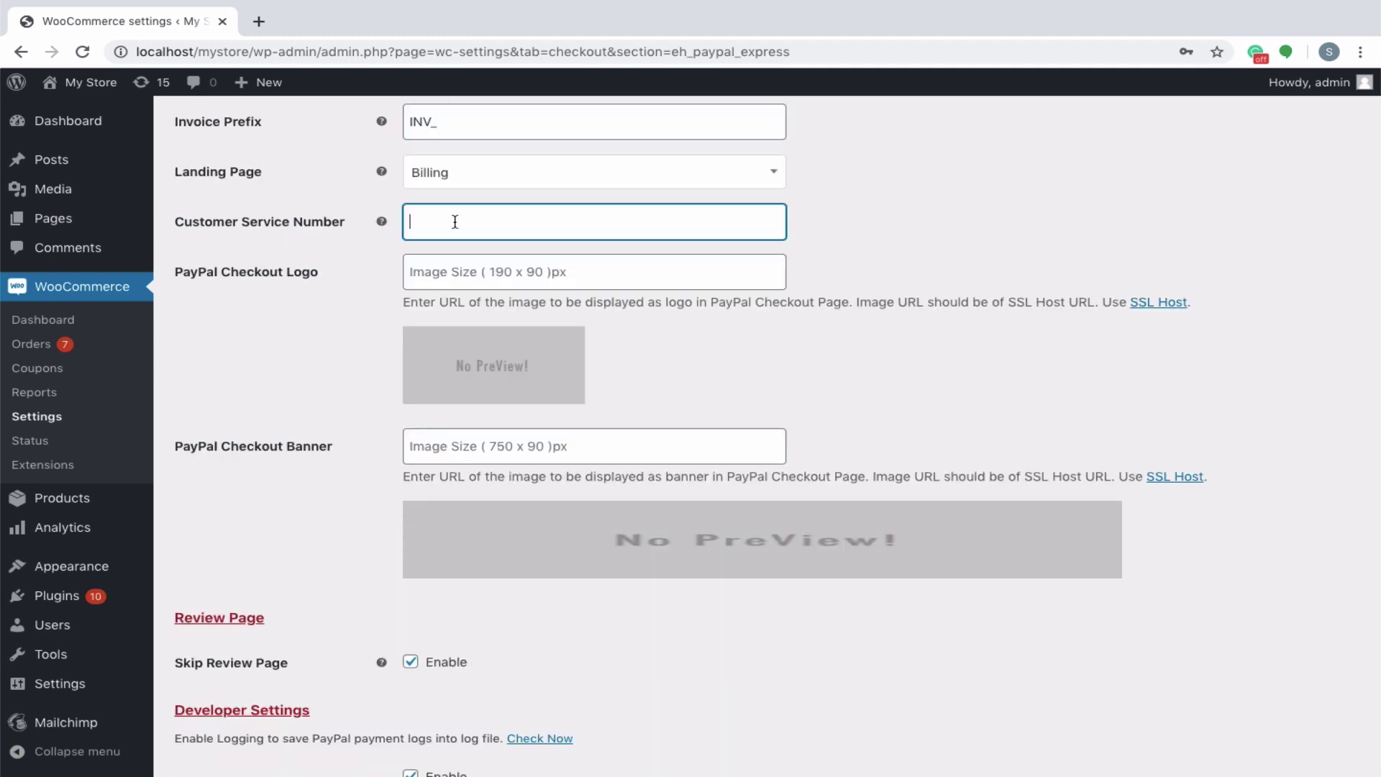
{"action": "type", "text": "+1-202-555-0191"}
Use the 190x90 logo and 750x90 banner dummyimage URLs, then view them on PayPal's guest checkout page
{"action": "left_click", "coordinate": [262, 285]}
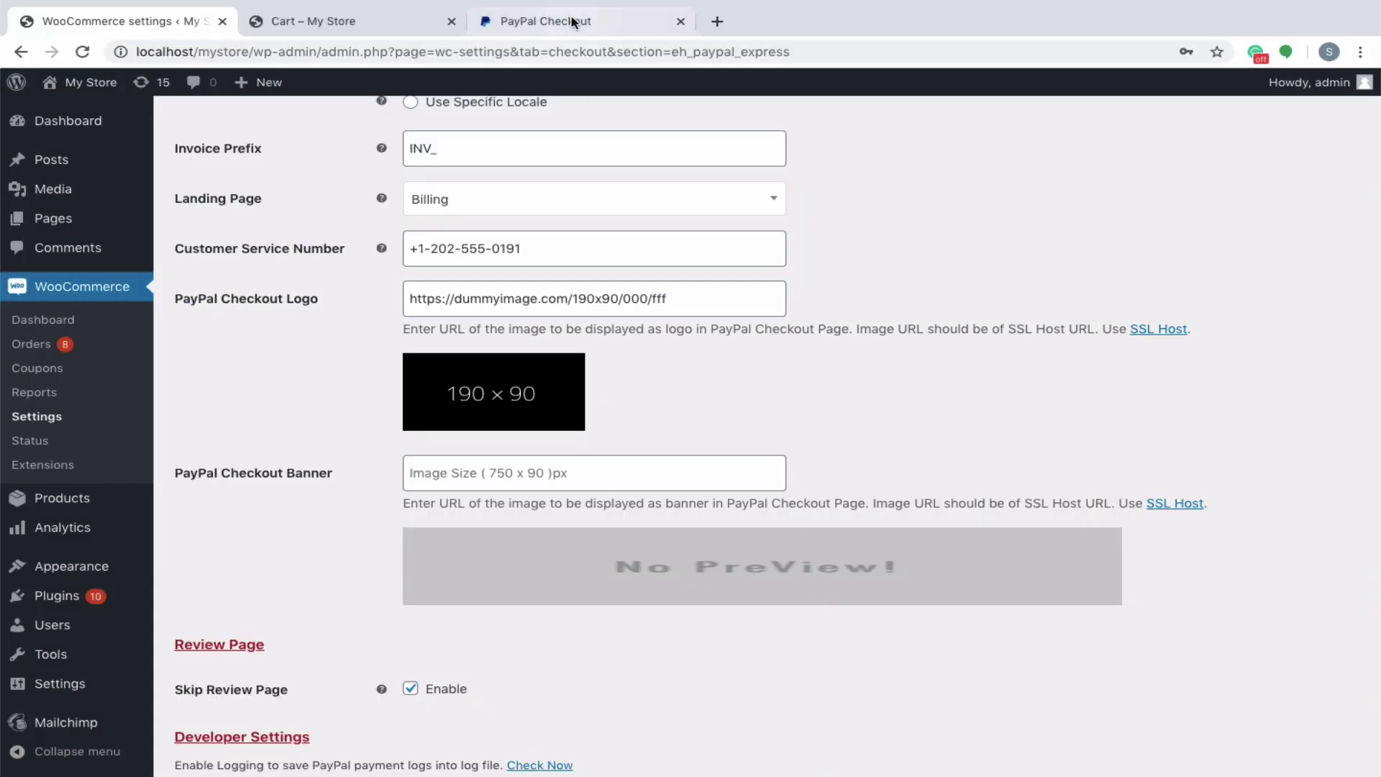
{"action": "left_click", "coordinate": [571, 22]}
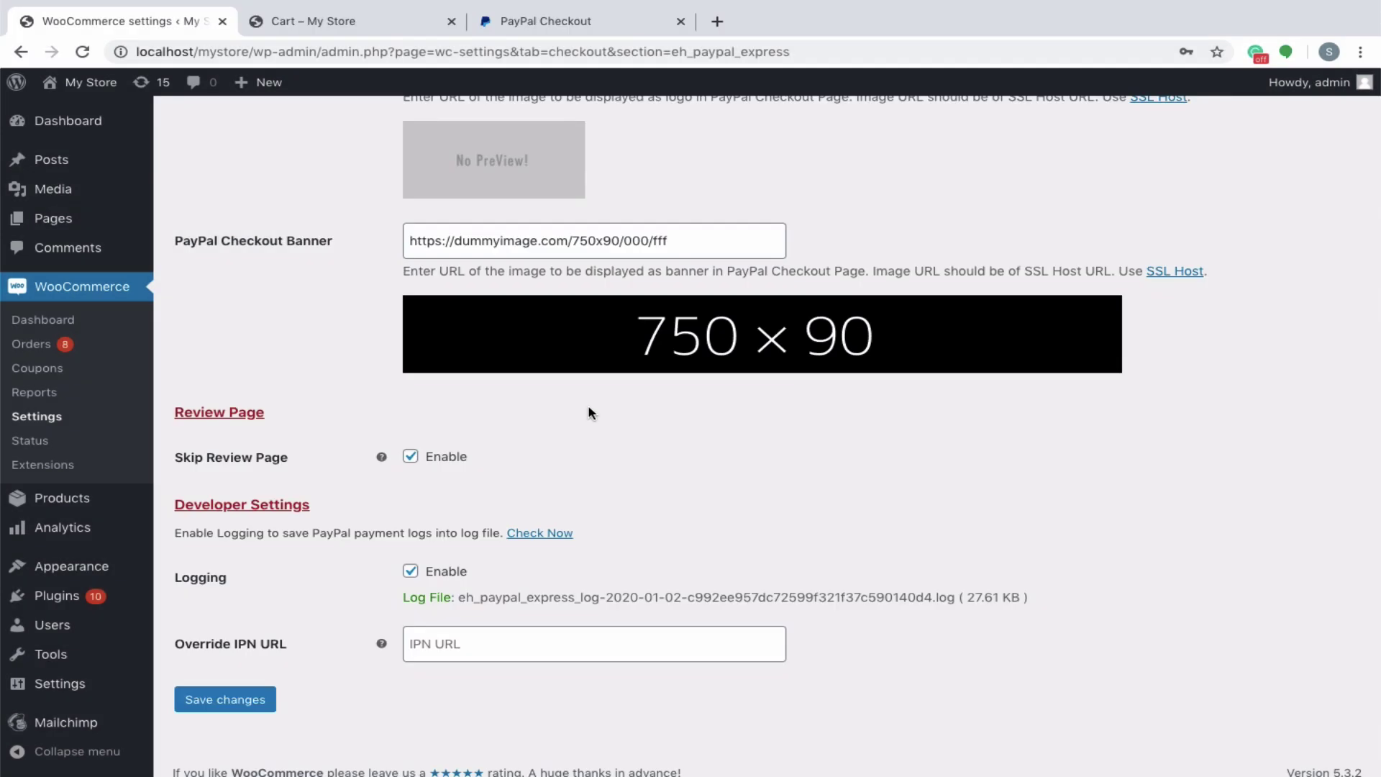
{"action": "left_click", "coordinate": [566, 23]}
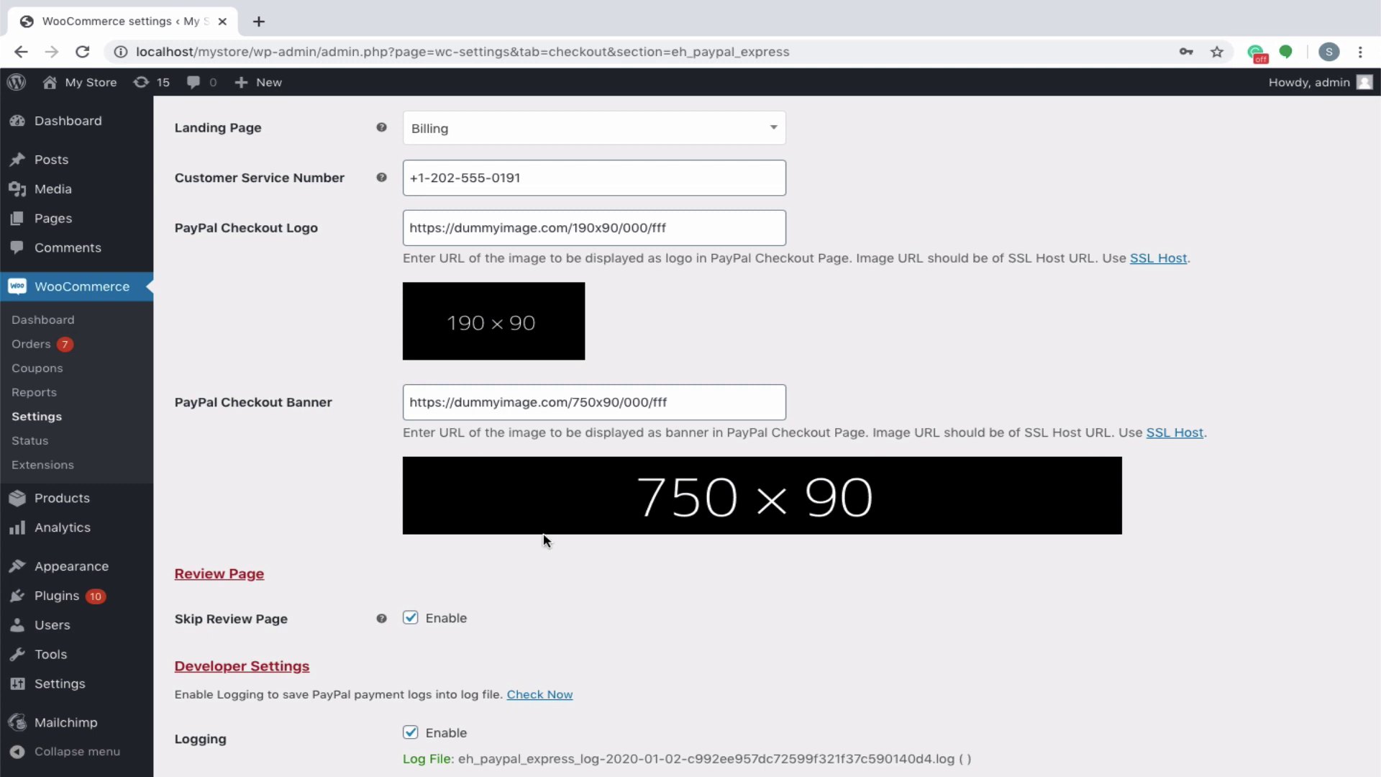
Turn off Skip Review Page and edit the Seller Policy text
{"action": "scroll", "coordinate": [545, 540], "scroll_direction": "down", "scroll_amount": 2}
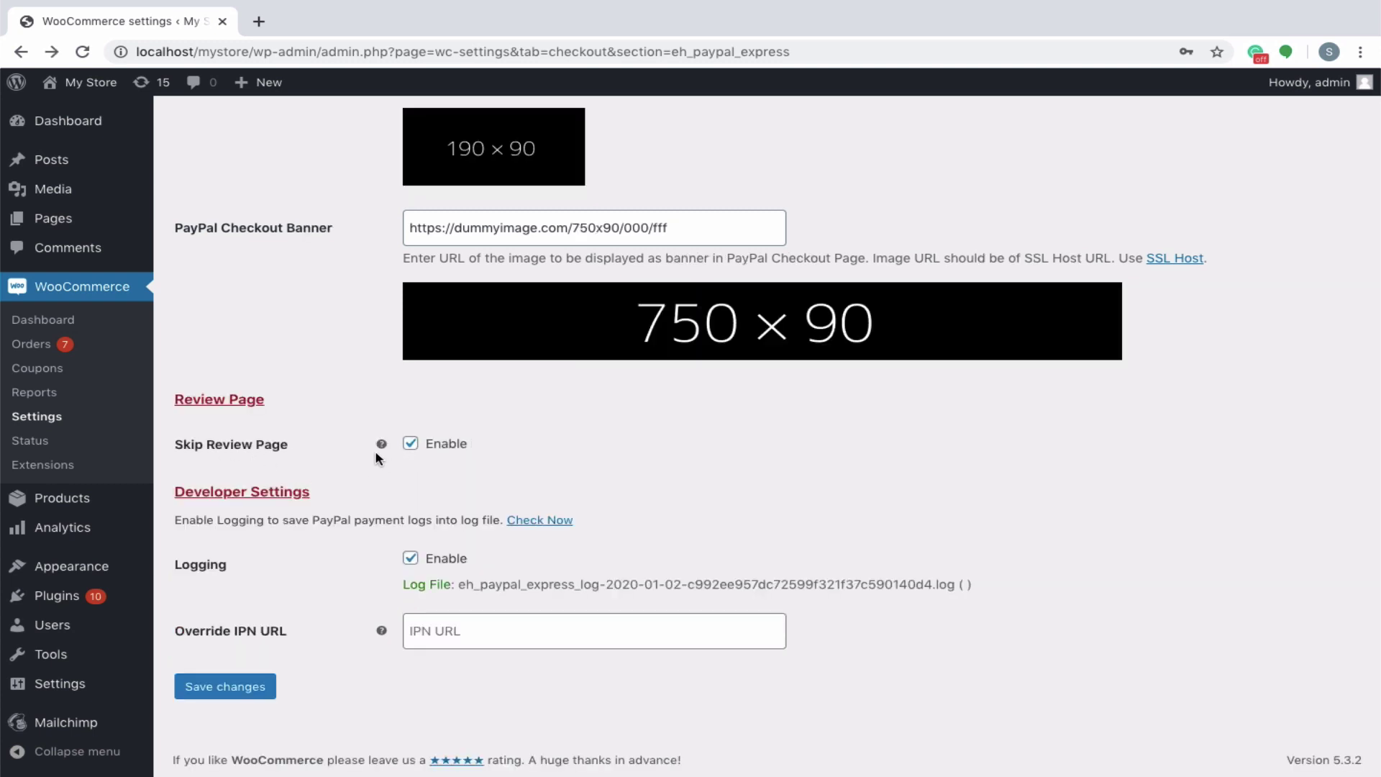
{"action": "left_click", "coordinate": [412, 444]}
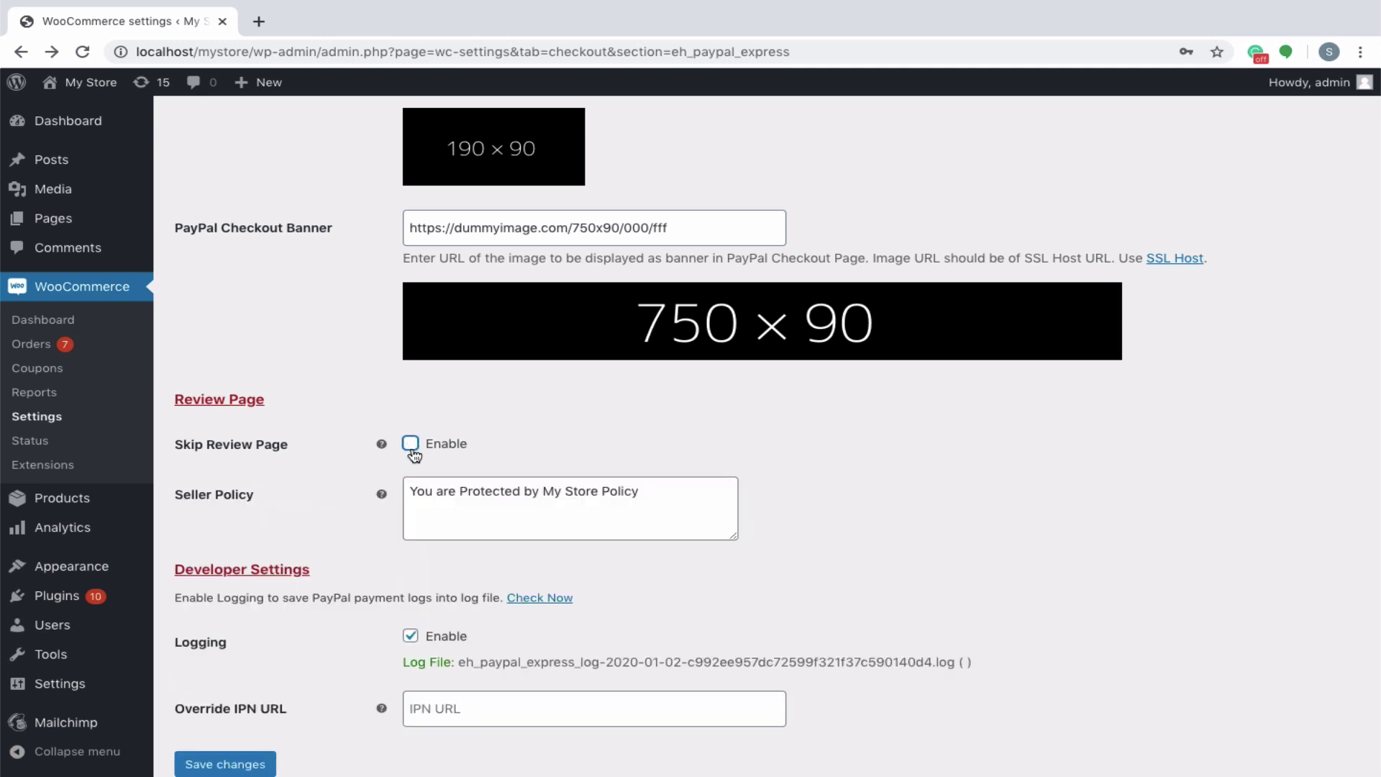
{"action": "left_click", "coordinate": [440, 489]}
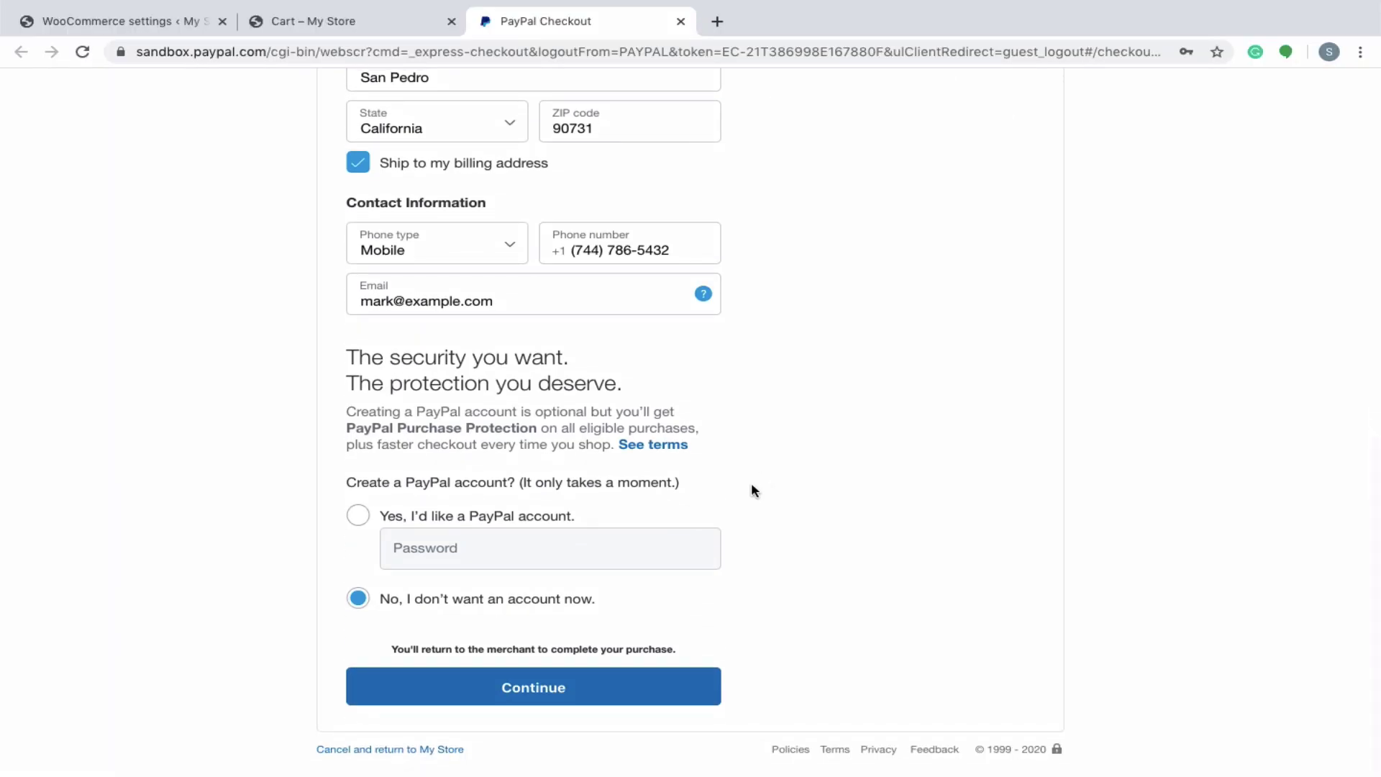
Return from PayPal to view the Seller Policy on the store checkout, then close that tab
{"action": "left_click", "coordinate": [560, 687]}
{"action": "scroll", "coordinate": [560, 687], "scroll_direction": "down", "scroll_amount": 8}
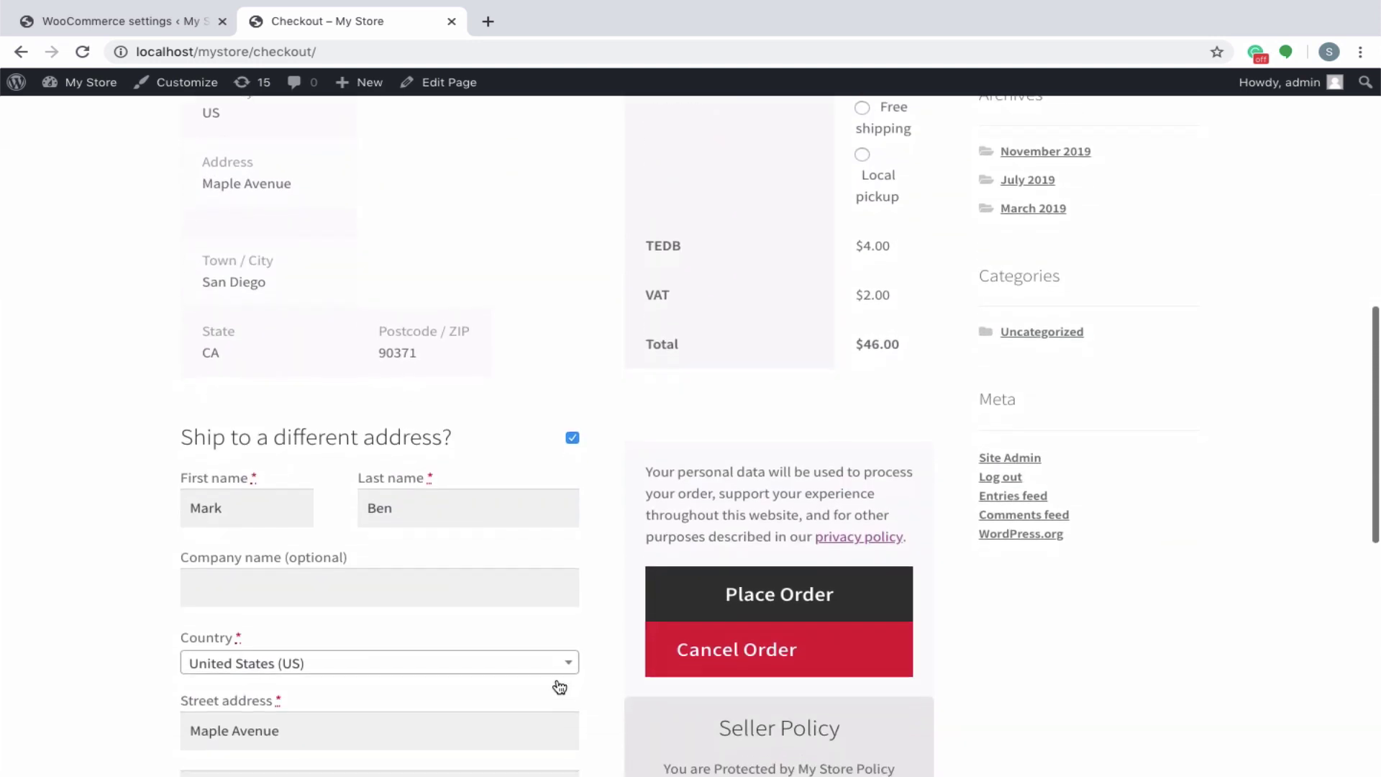
{"action": "scroll", "coordinate": [560, 687], "scroll_direction": "down", "scroll_amount": 1}
{"action": "scroll", "coordinate": [559, 687], "scroll_direction": "down", "scroll_amount": 1}
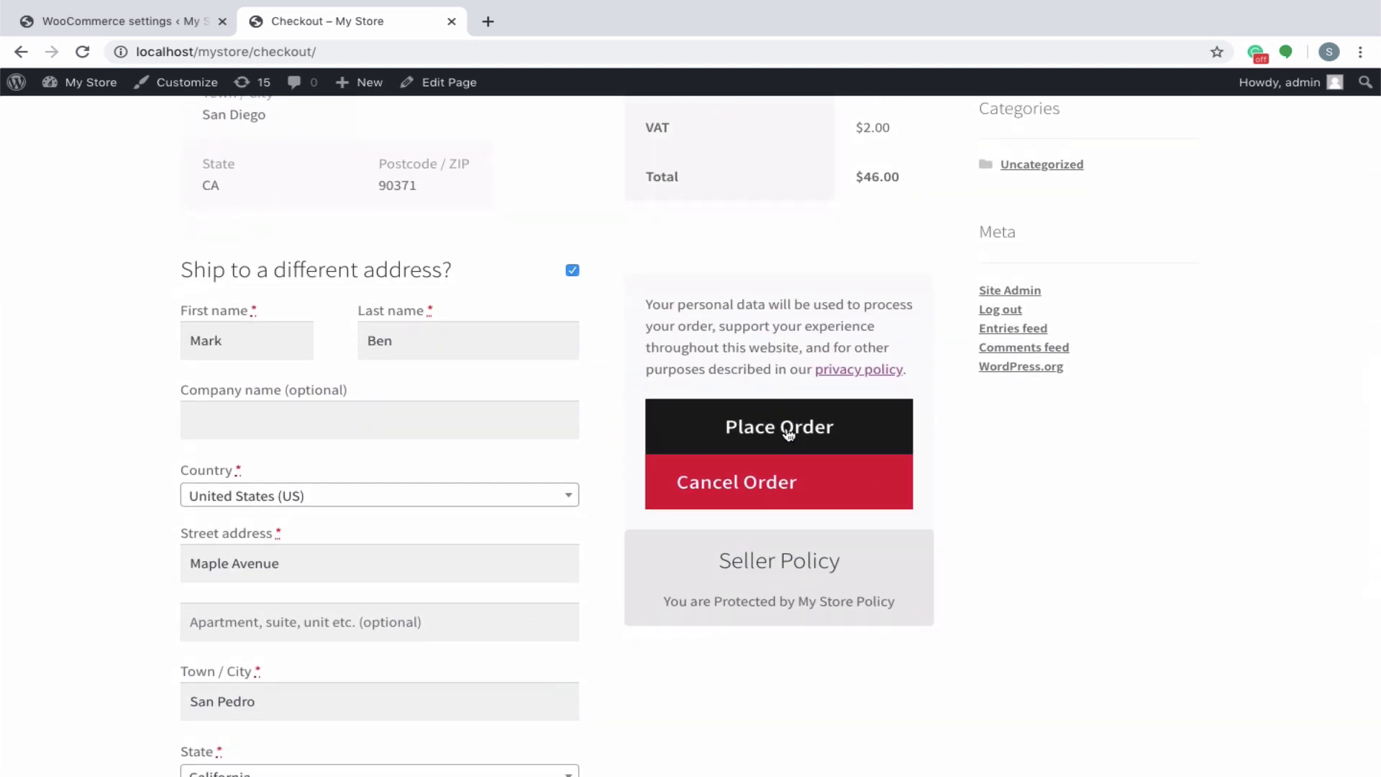
{"action": "key", "text": "ctrl+w"}
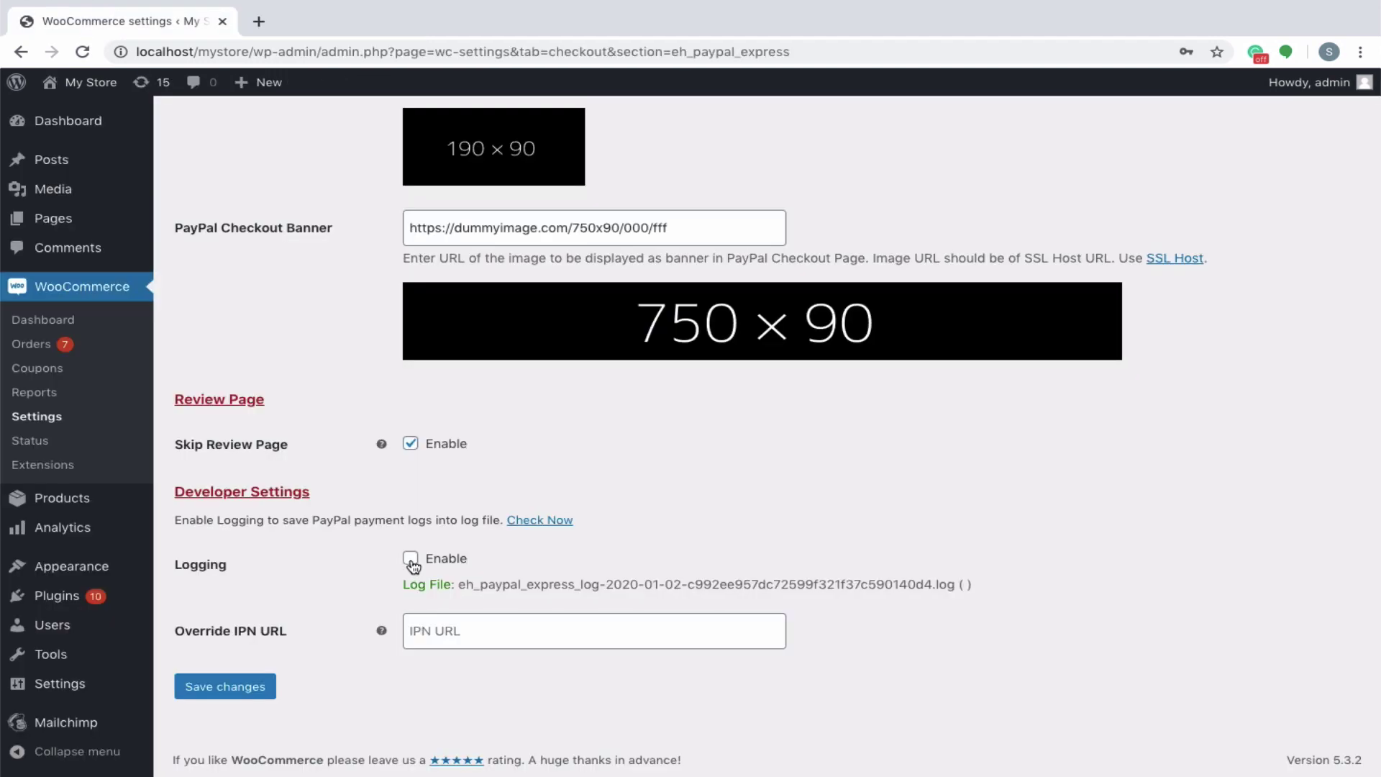
Re-enable payment logging, review the PayPal Express log, and leave Override IPN URL blank
{"action": "left_click", "coordinate": [411, 559]}
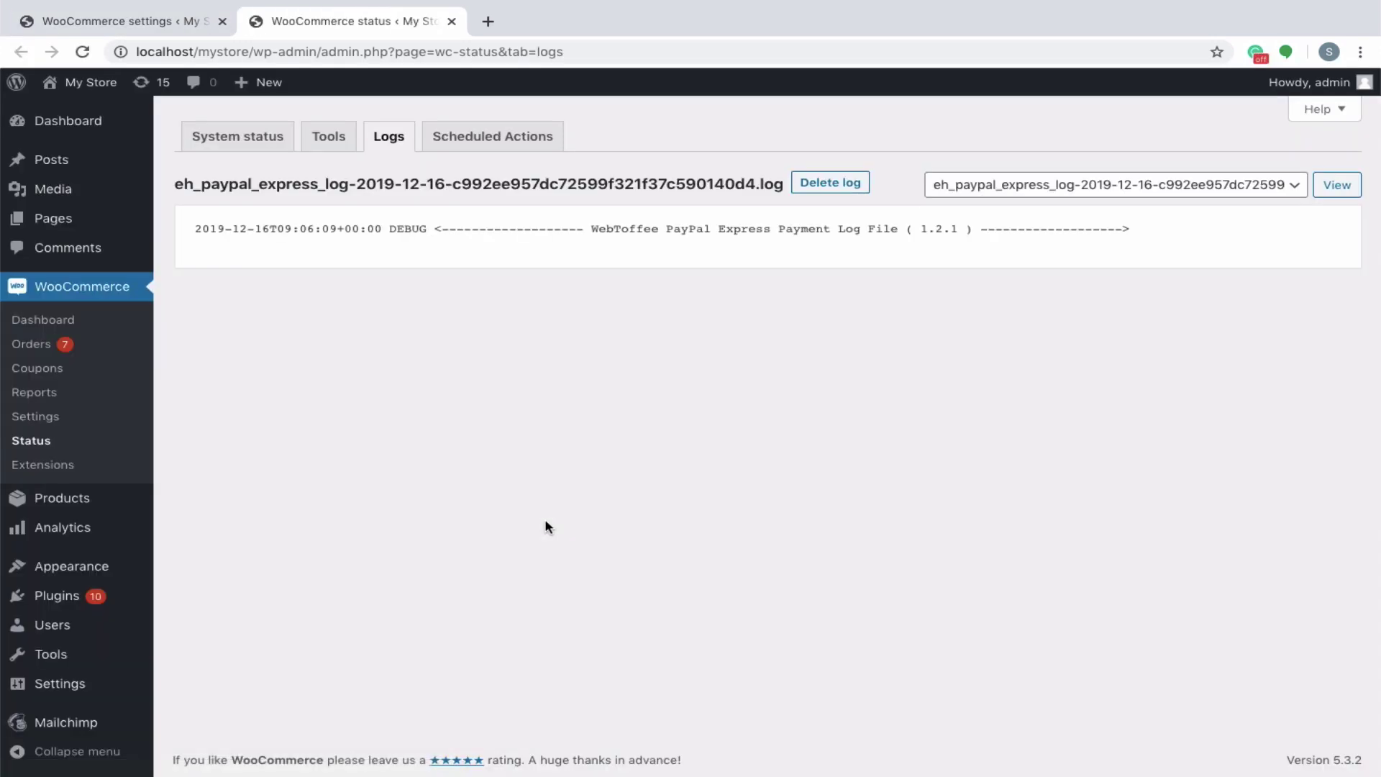
{"action": "key", "text": "ctrl+w"}
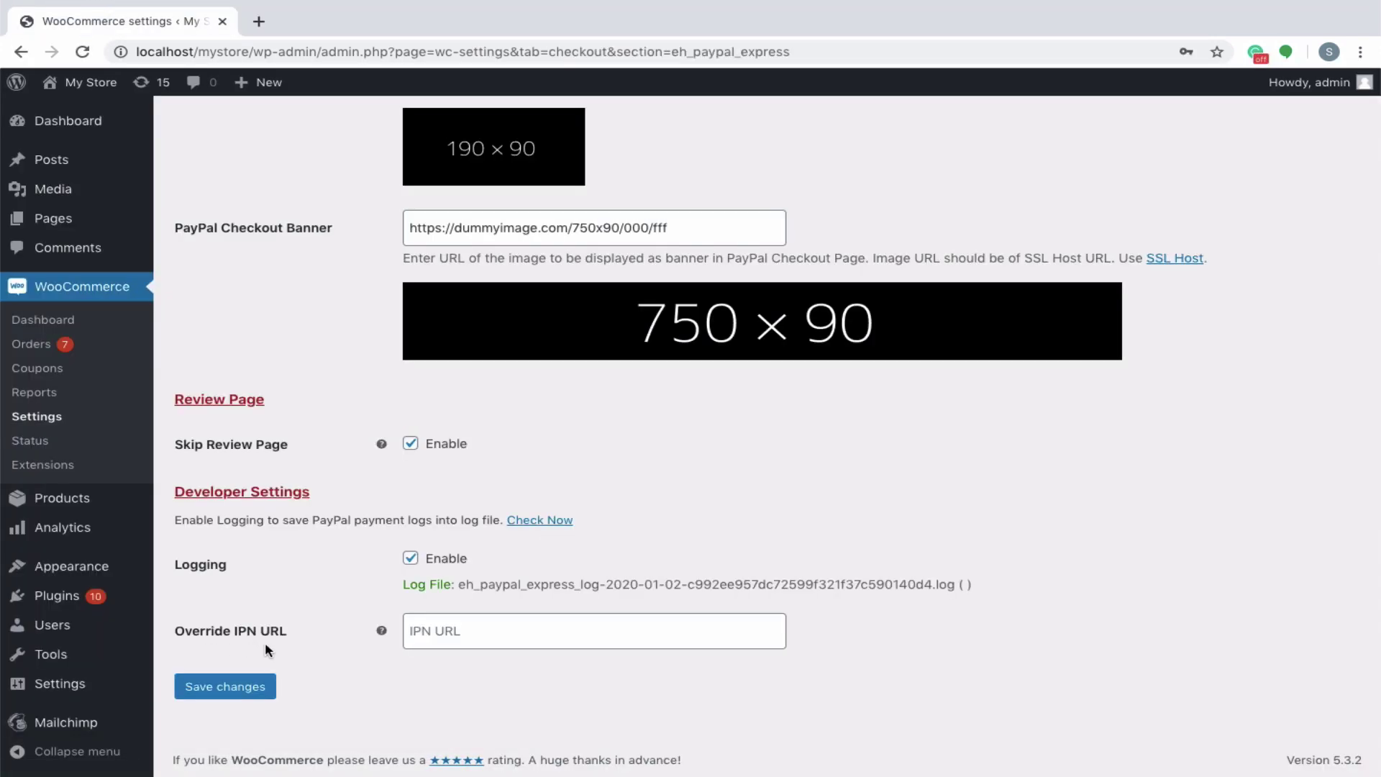
{"action": "left_click", "coordinate": [450, 636]}
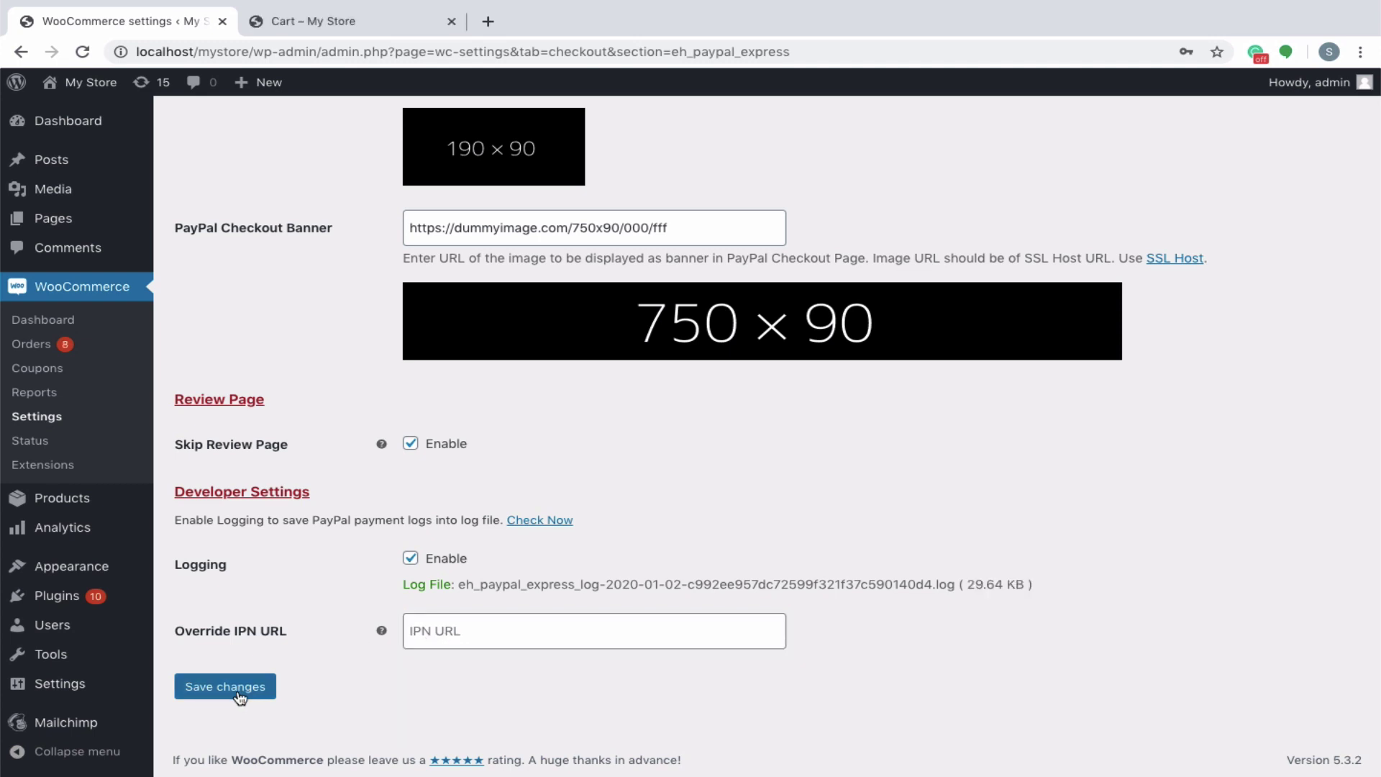
Save the PayPal Express settings and run a sandbox guest checkout from the cart through Pay Now
{"action": "left_click", "coordinate": [222, 689]}
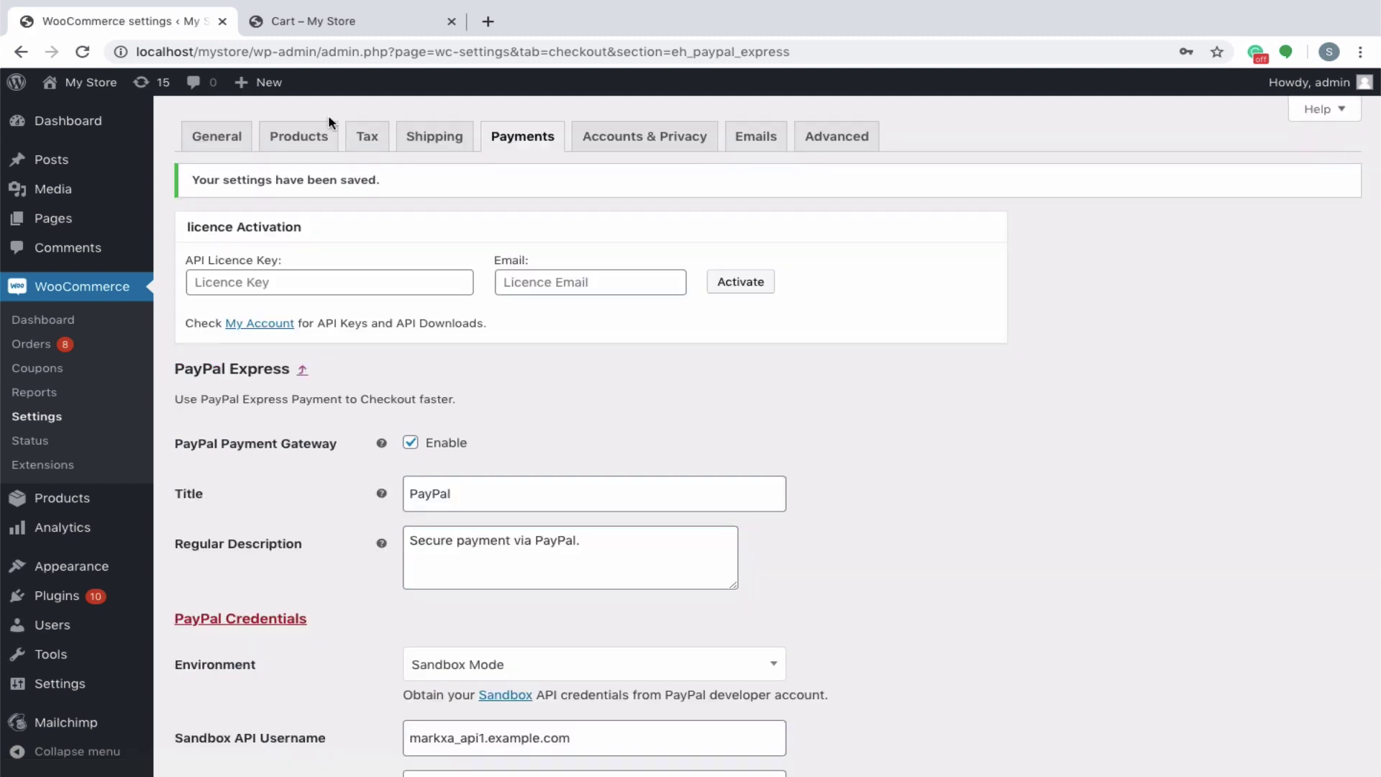
{"action": "left_click", "coordinate": [365, 24]}
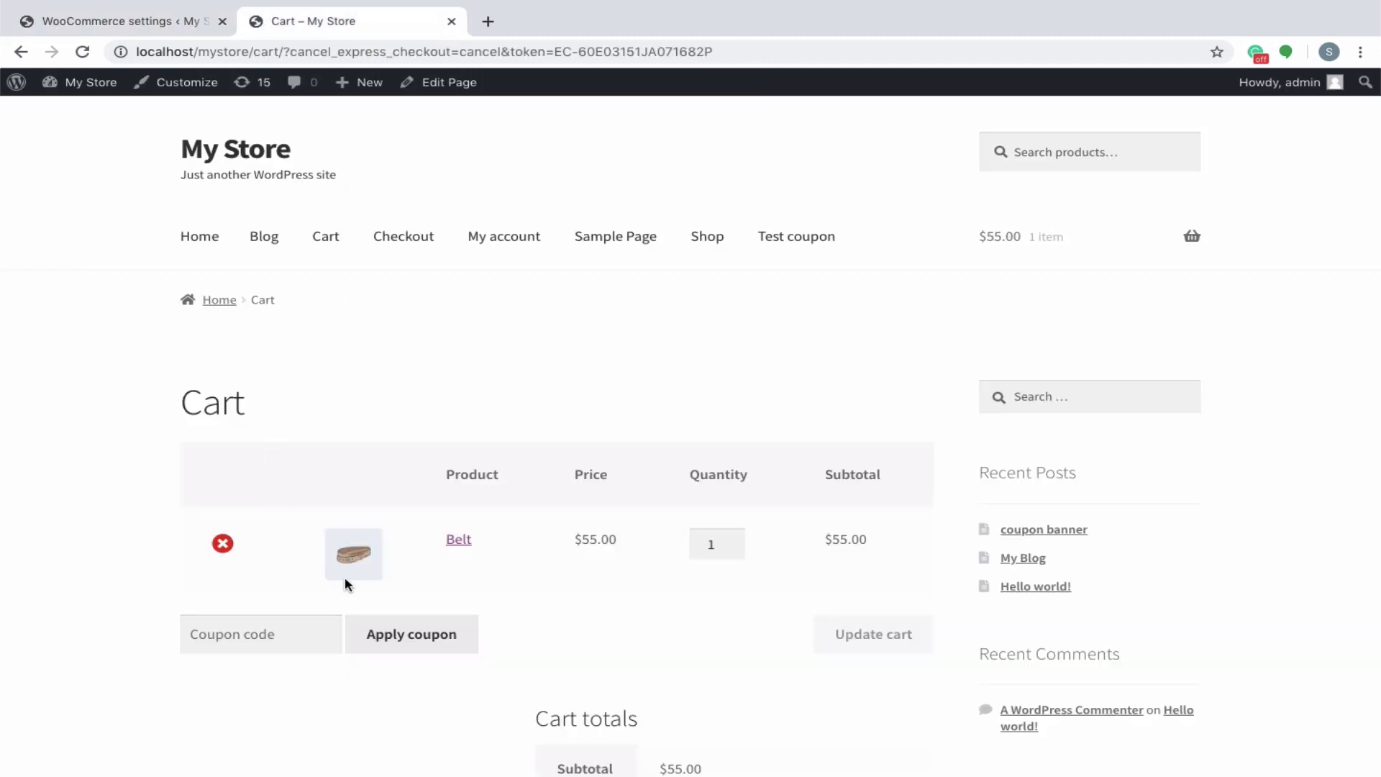
{"action": "scroll", "coordinate": [345, 584], "scroll_direction": "down", "scroll_amount": 10}
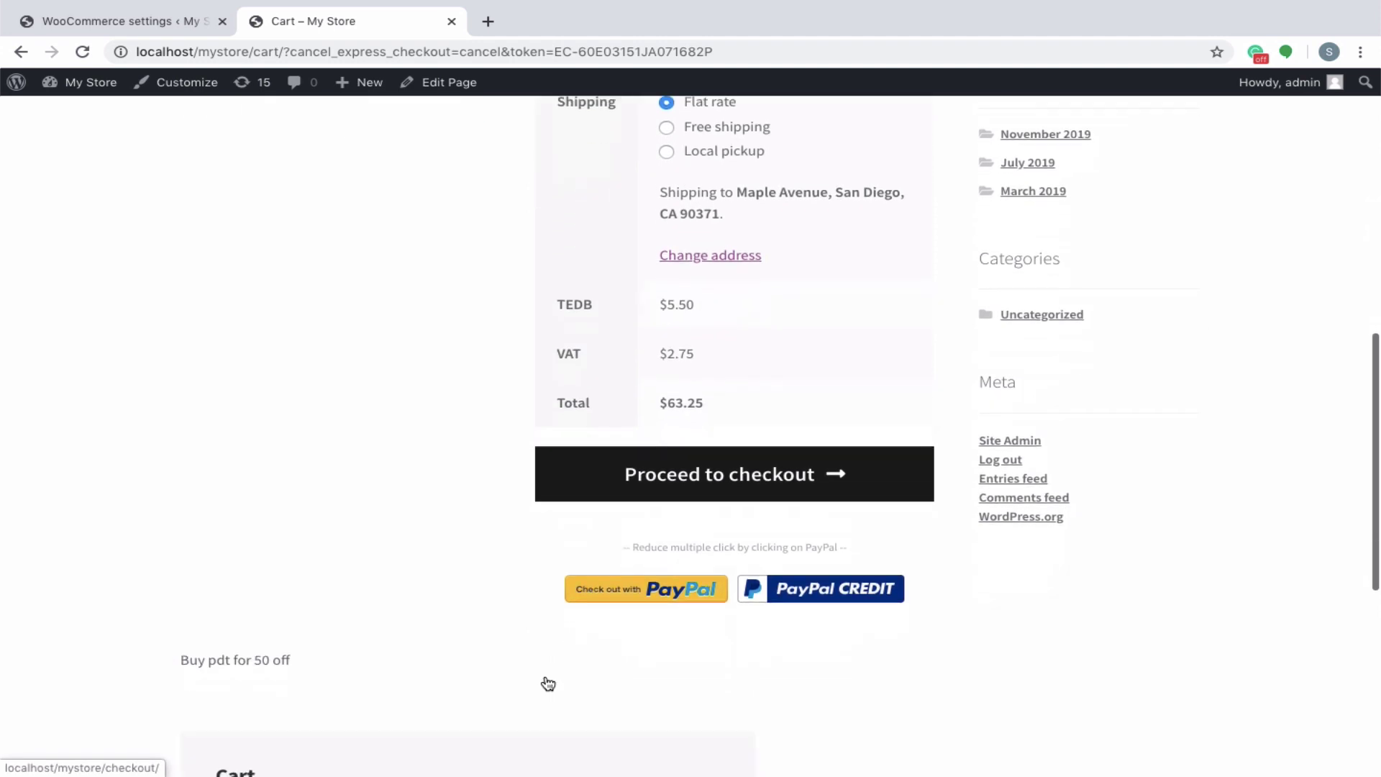
{"action": "scroll", "coordinate": [548, 683], "scroll_direction": "down", "scroll_amount": 1}
{"action": "left_click", "coordinate": [647, 543]}
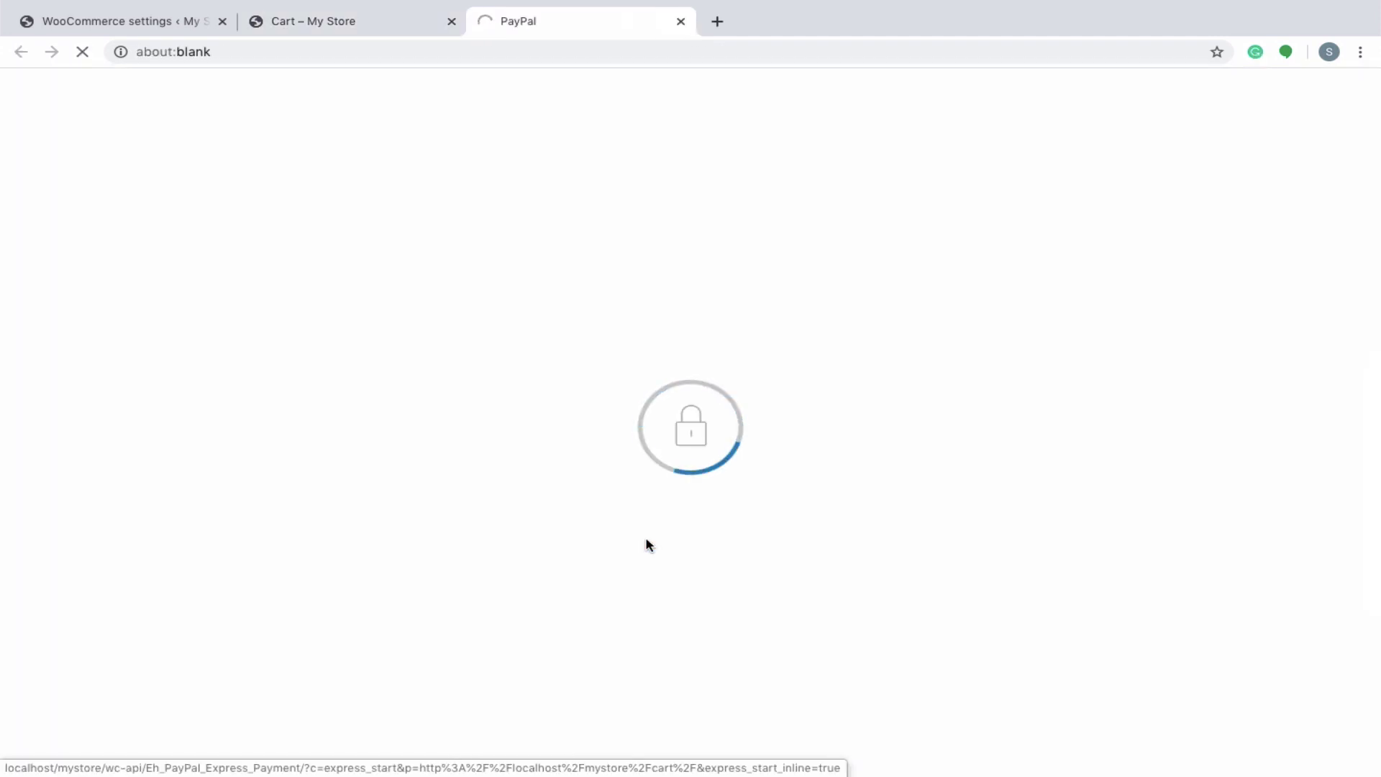
{"action": "scroll", "coordinate": [647, 541], "scroll_direction": "down", "scroll_amount": 8}
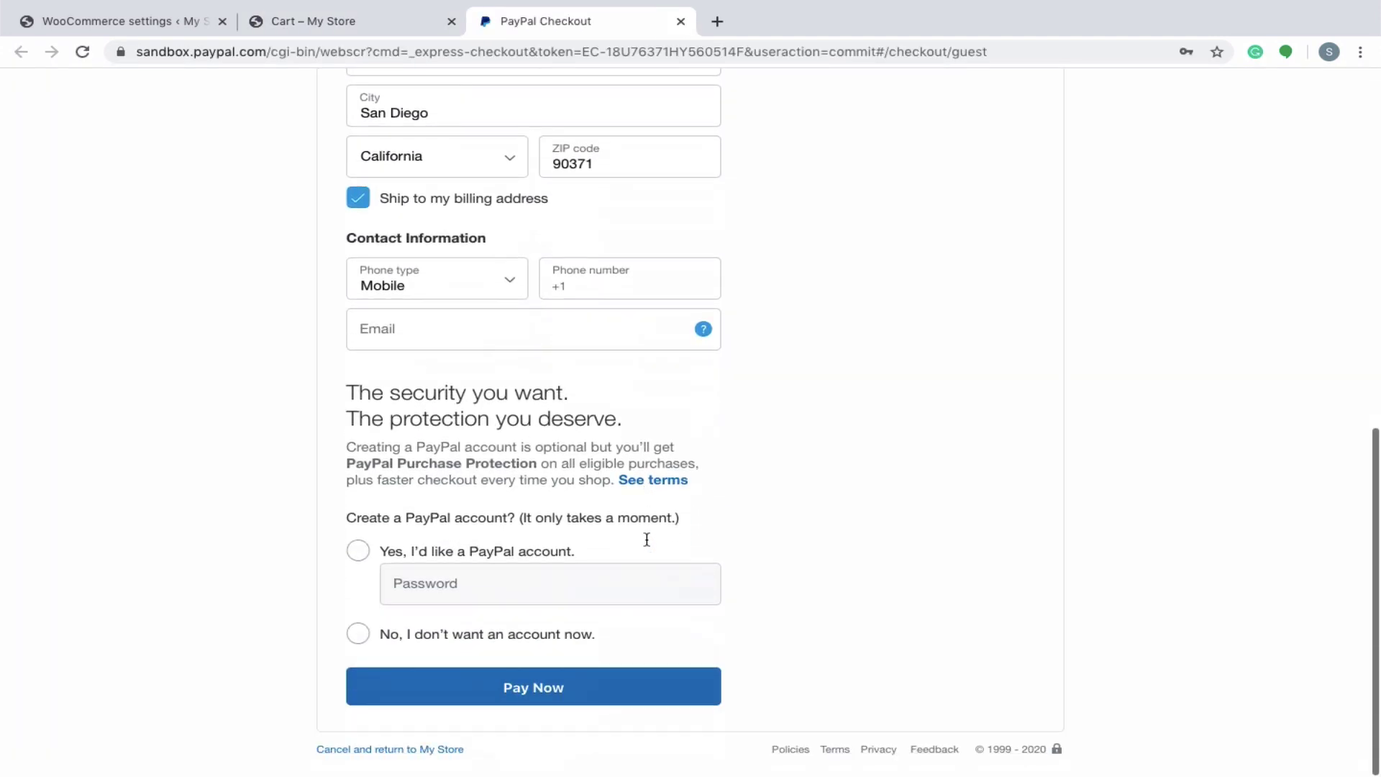
{"action": "left_click", "coordinate": [570, 687]}
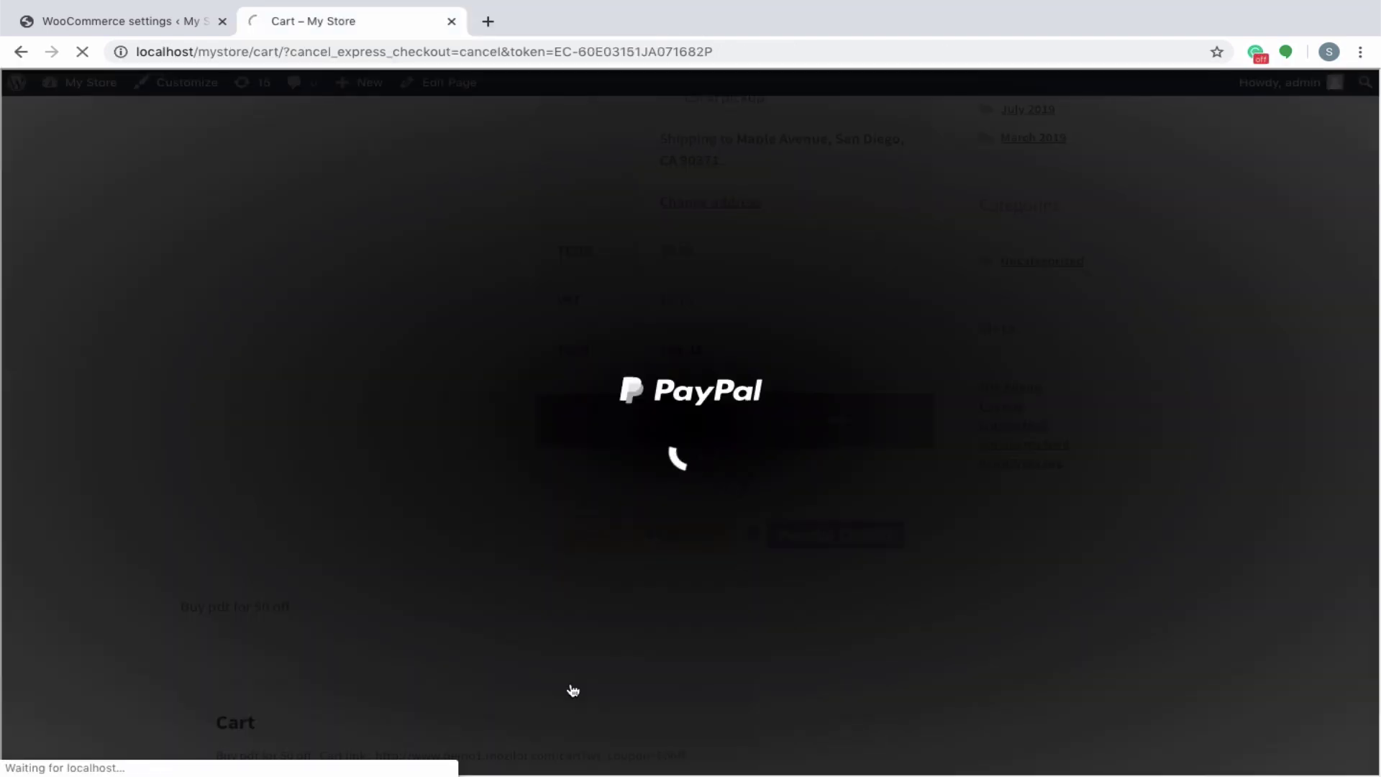